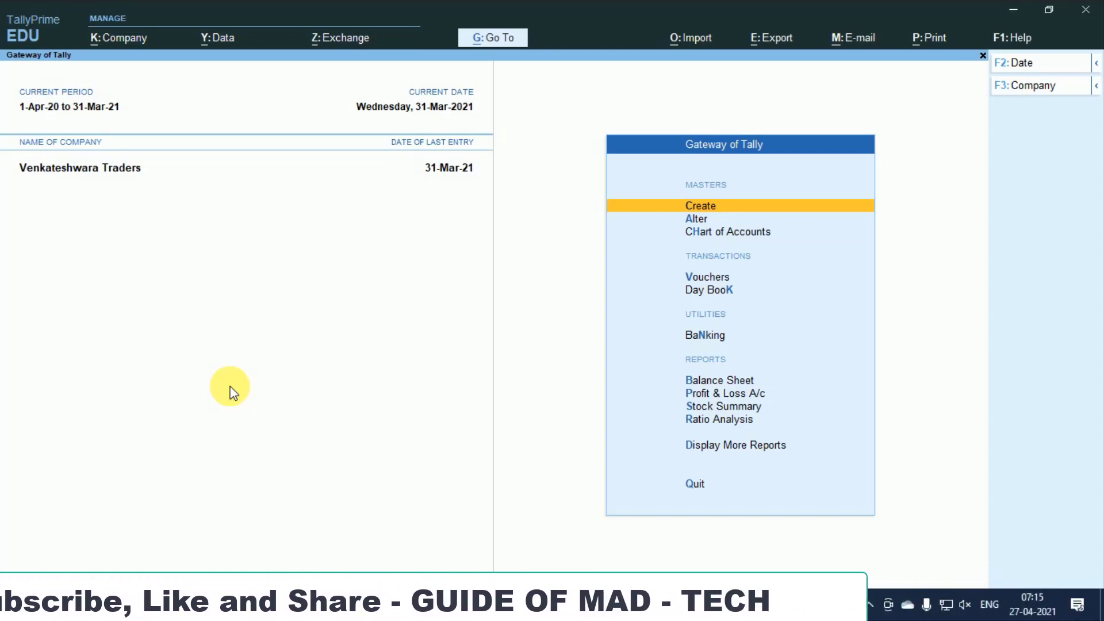
Step: Open the list of additional reports for Venkateshwara Traders from the Gateway of Tally
key(Down)
key(Down)
key(Down)
key(Down)
key(Down)
key(Down)
key(Down)
key(Down)
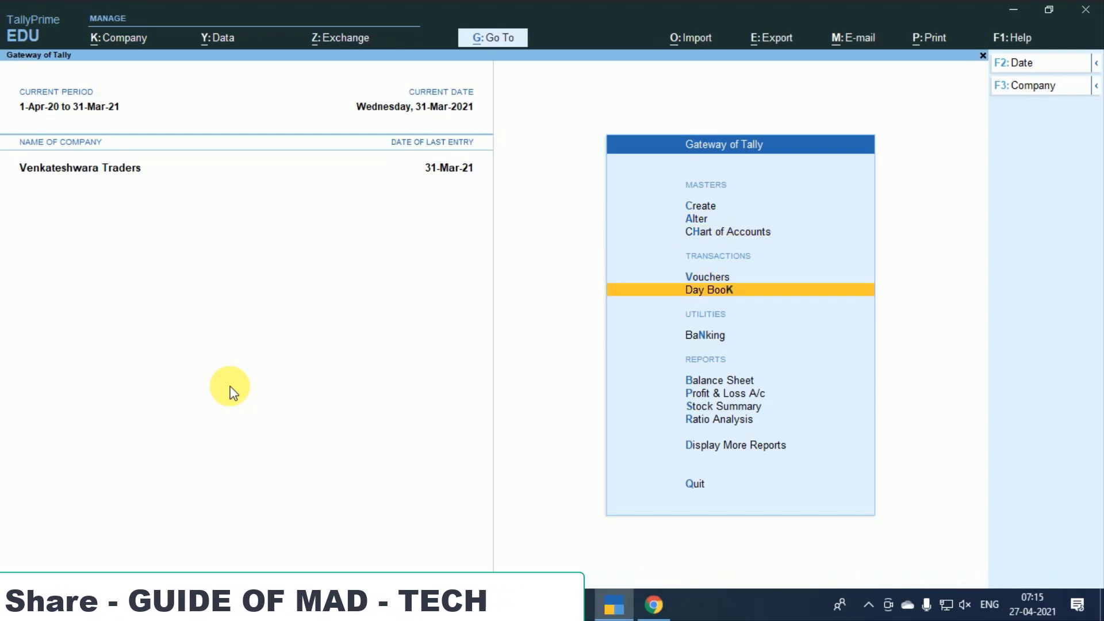
key(Down)
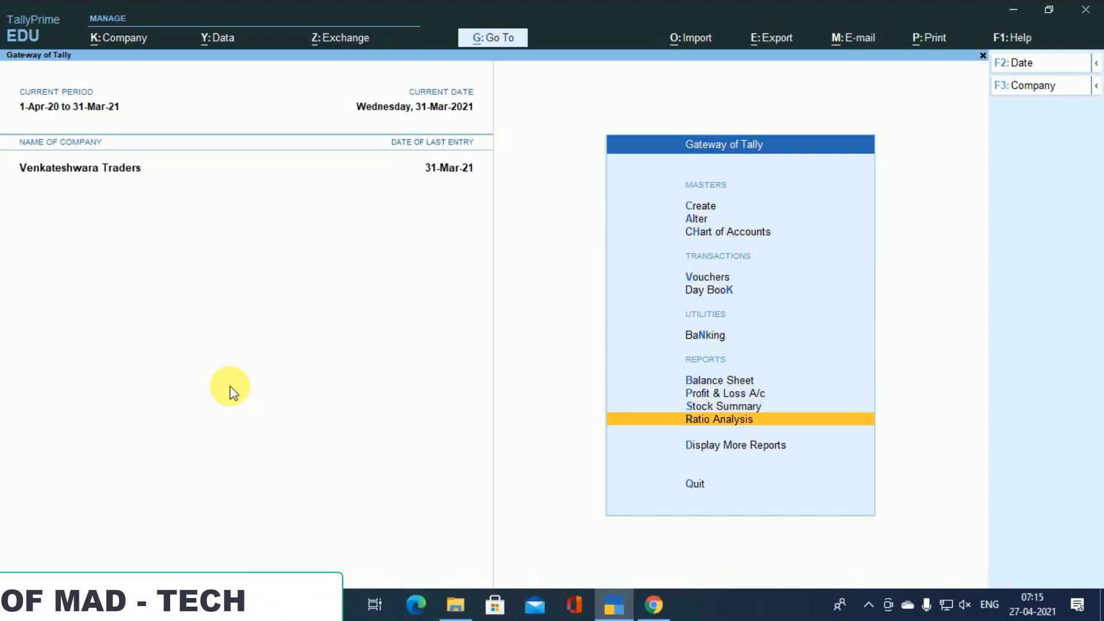
key(Down)
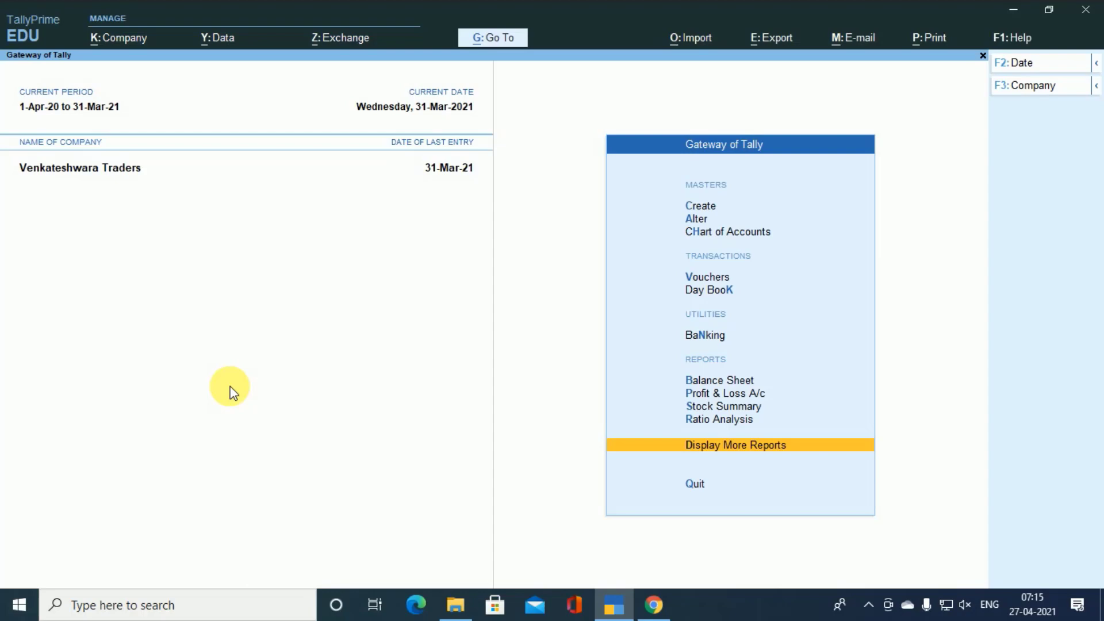
key(Return)
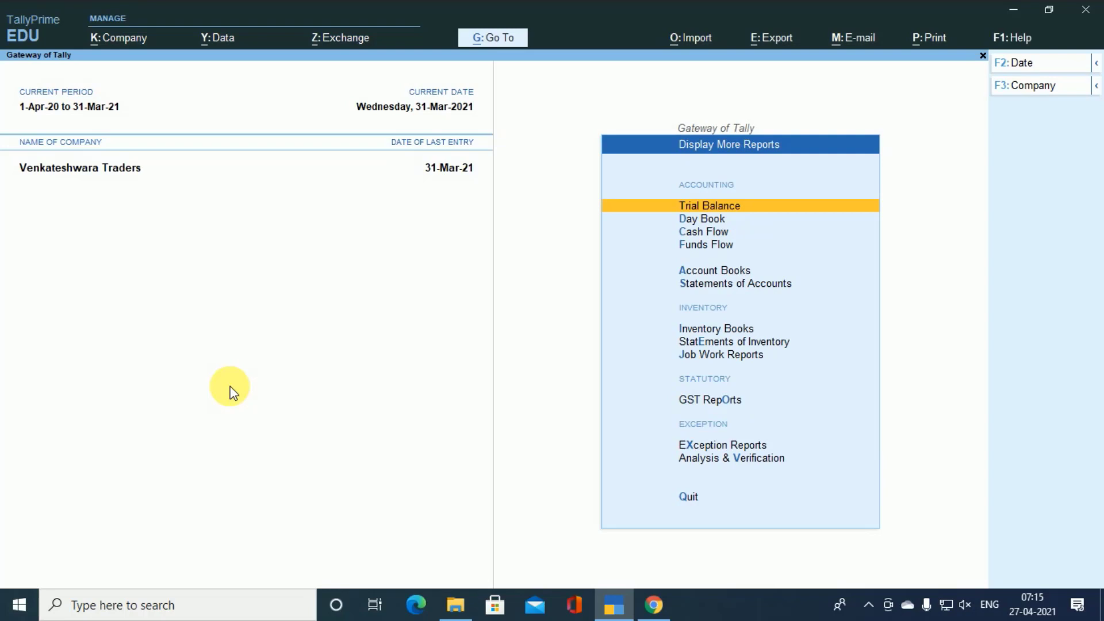
Step: Open Data Analysis from the Analysis & Verification reports
key(Down)
key(Down)
key(Down)
key(Down)
key(Down)
key(Down)
key(Down)
key(Down)
key(Down)
key(Down)
key(Down)
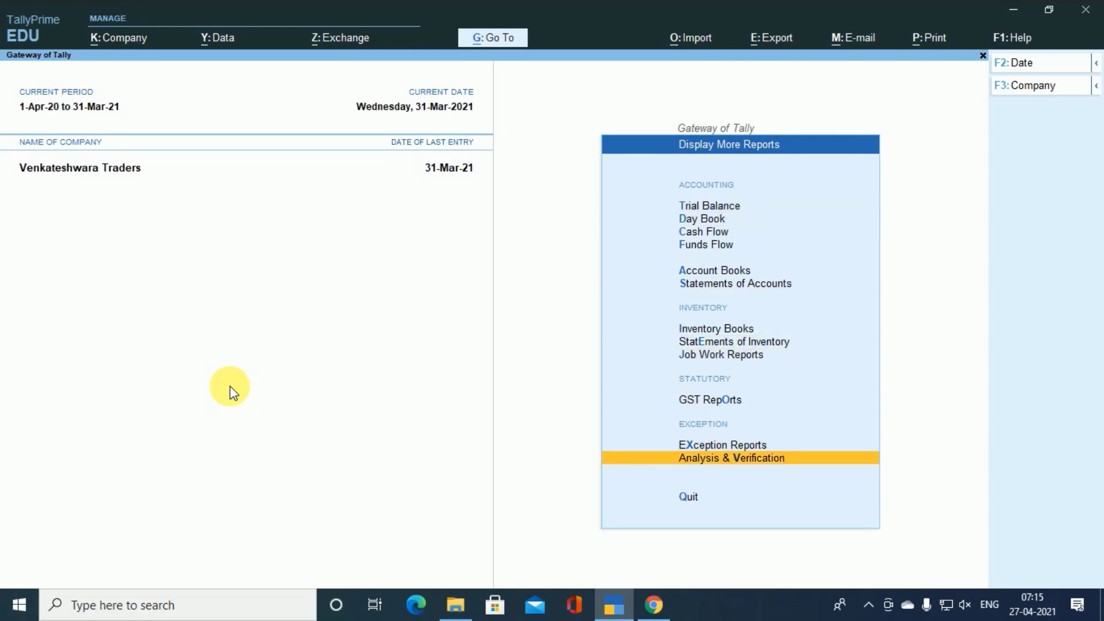
key(Return)
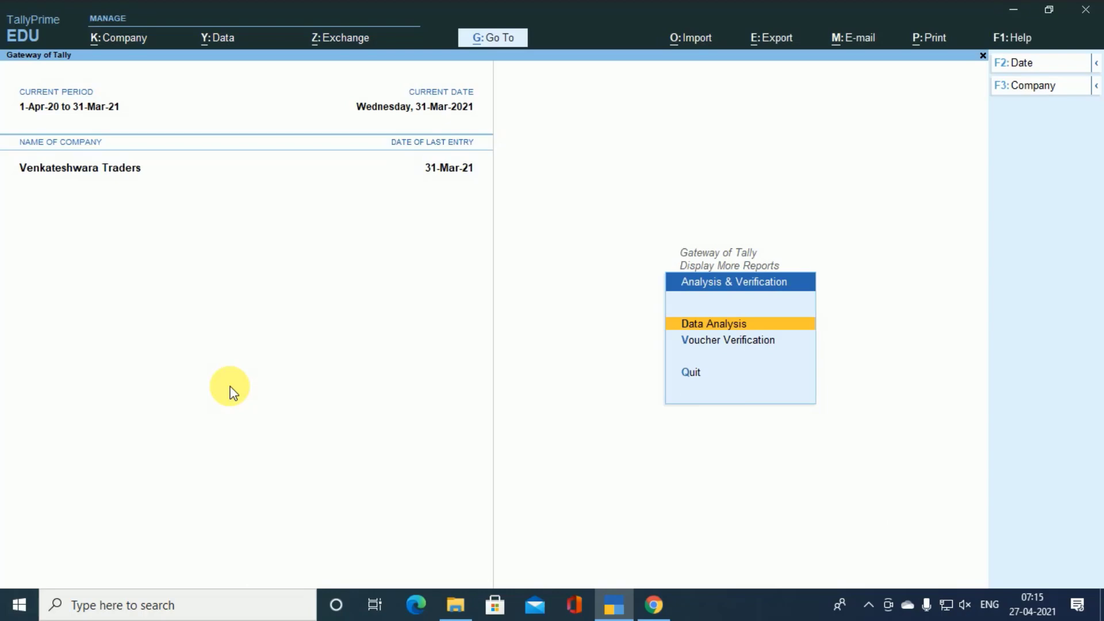
key(Return)
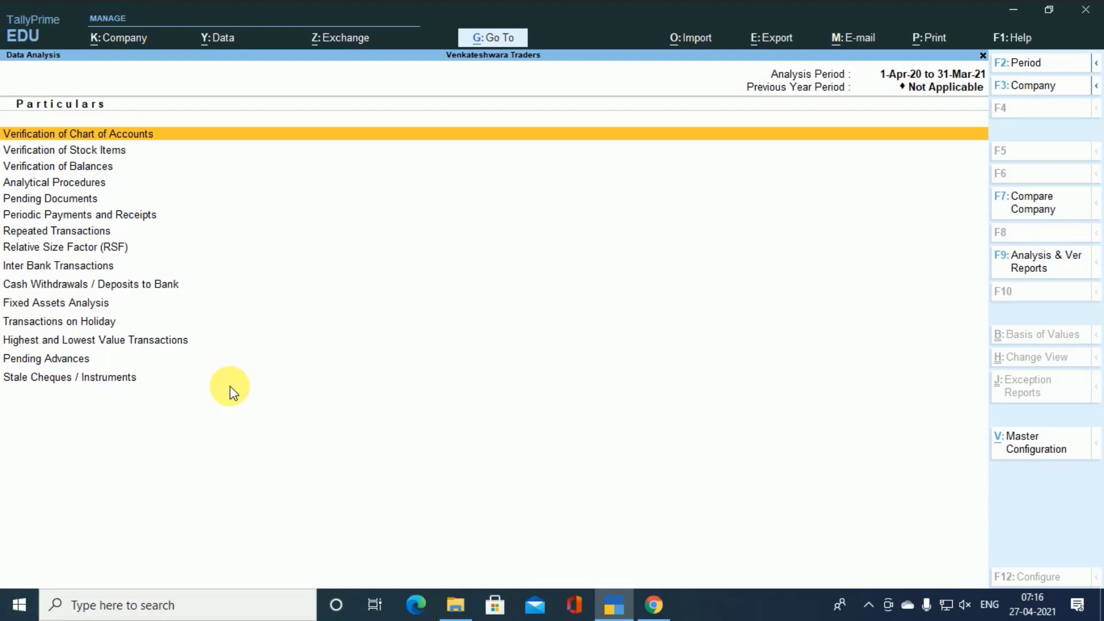
Step: Open the Repeated Transactions analysis of ledgers
key(Down)
key(Down)
key(Down)
key(Down)
key(Down)
key(Down)
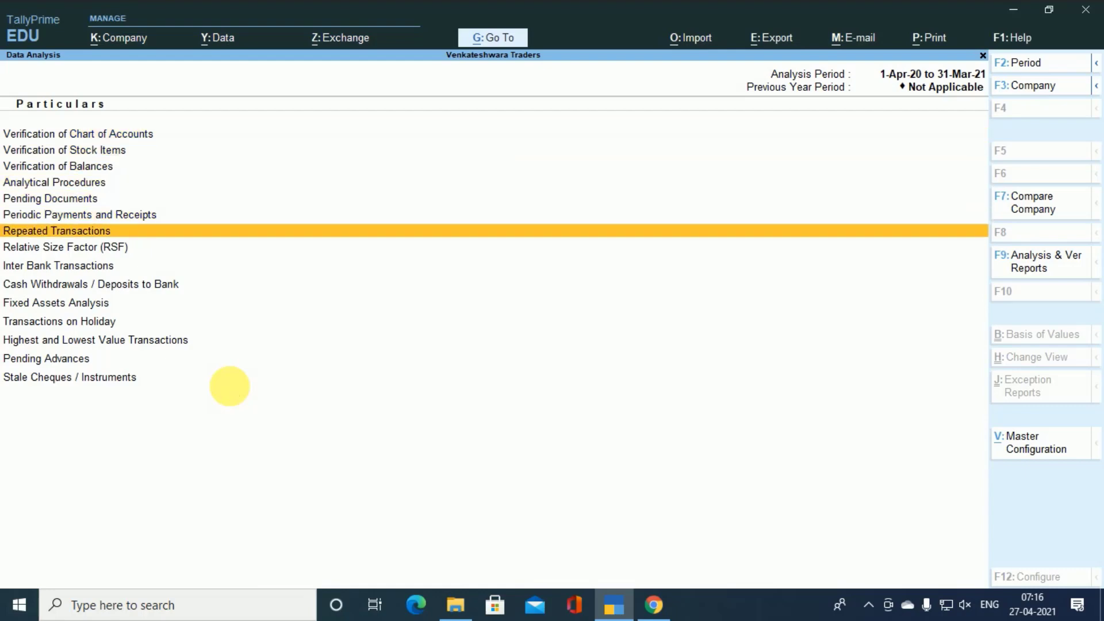
key(Return)
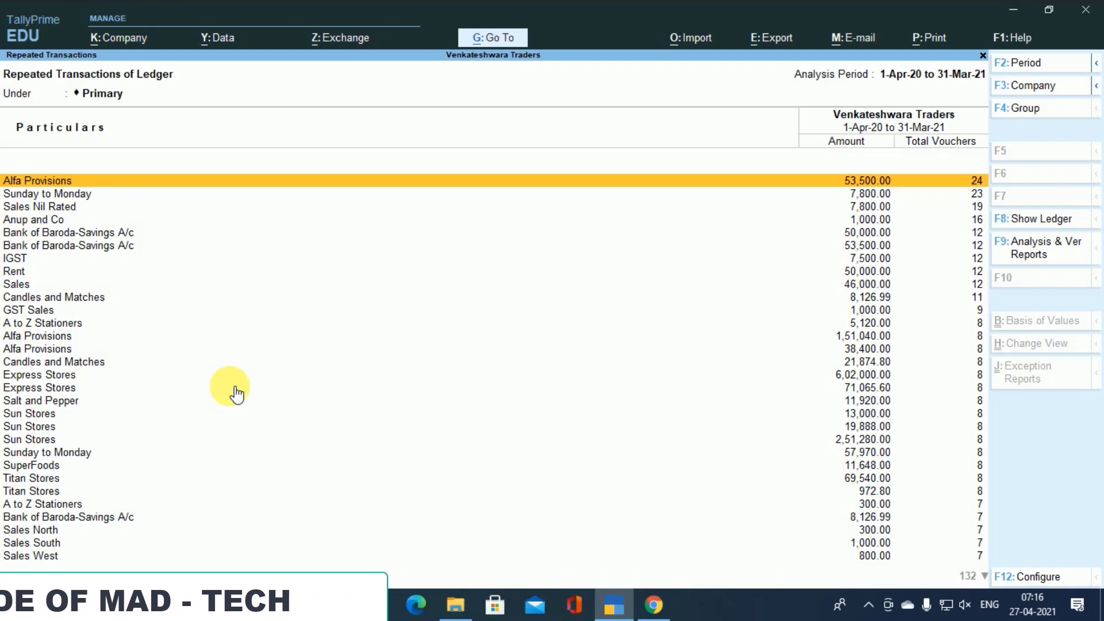
Step: Review the ledger vouchers behind the repeated Alfa Provisions entry of 53,500.00 and the repeated Rent entry, and return to Data Analysis
key(Return)
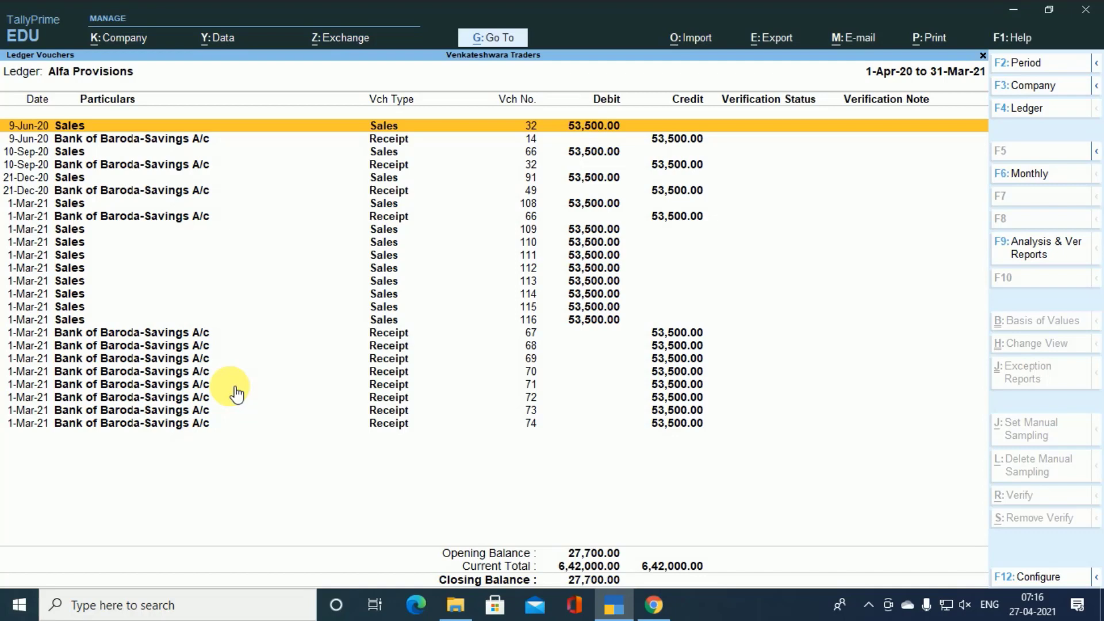
key(Escape)
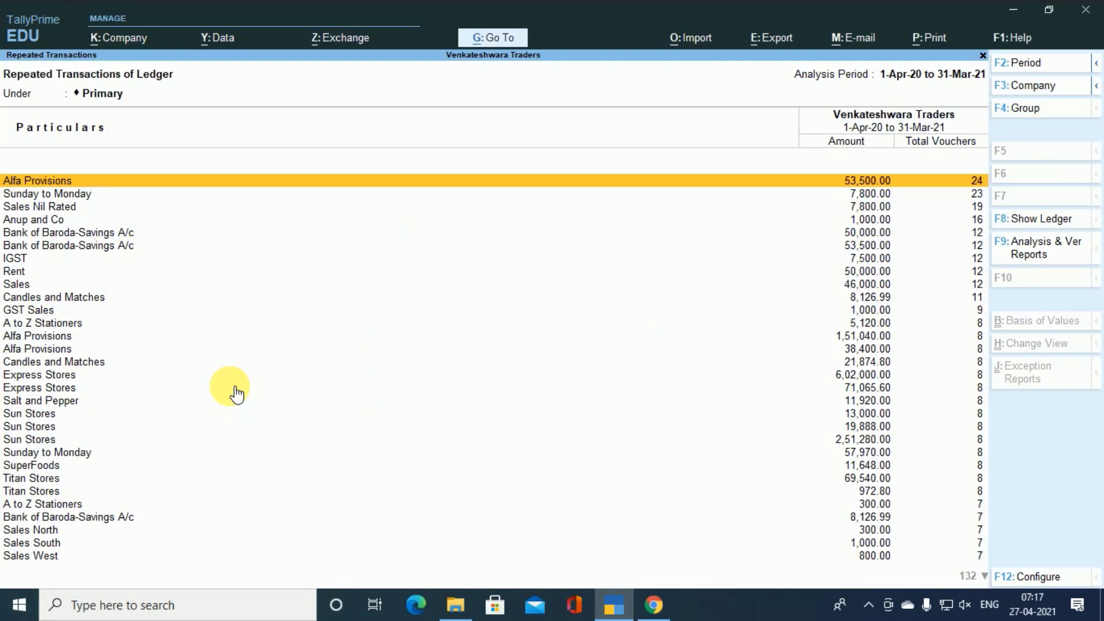
key(Down)
key(Down)
key(Down)
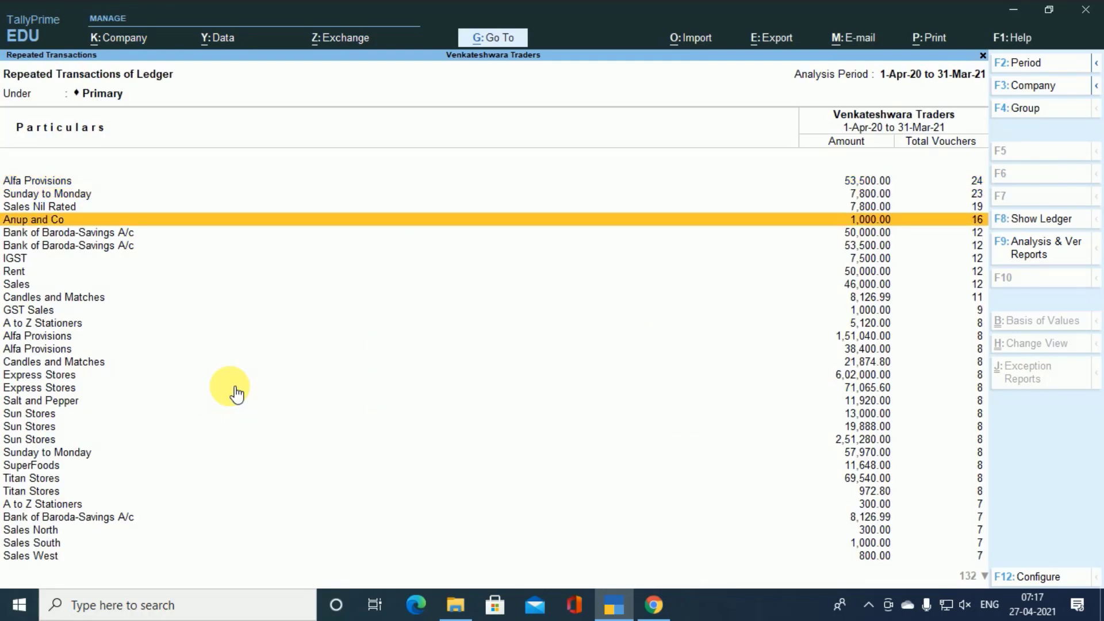
key(Down)
key(Down)
key(Down)
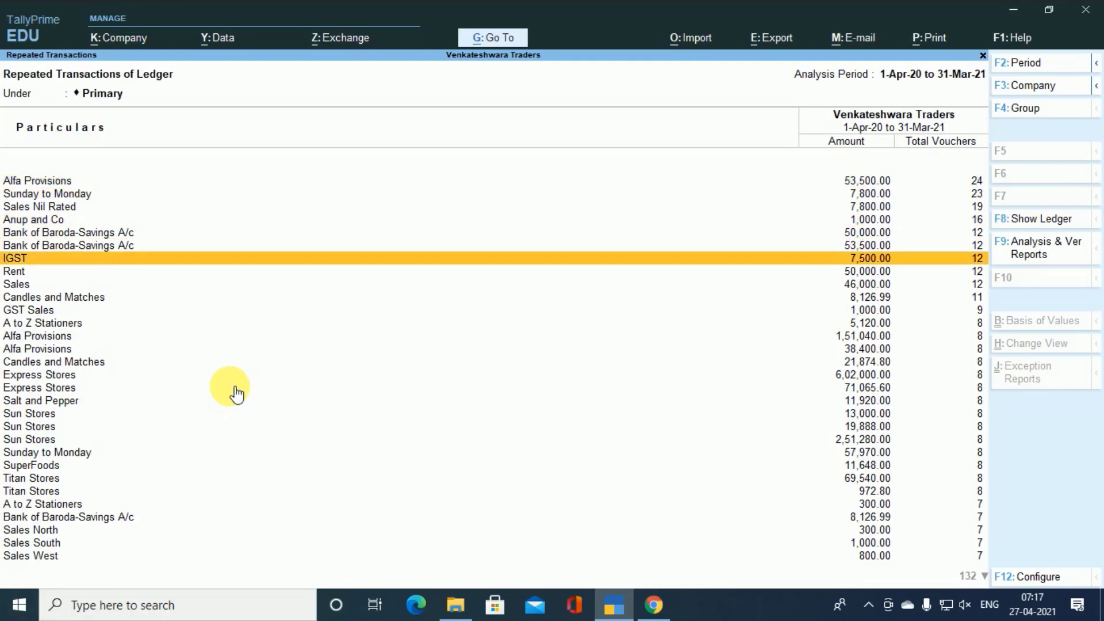
key(Down)
key(Return)
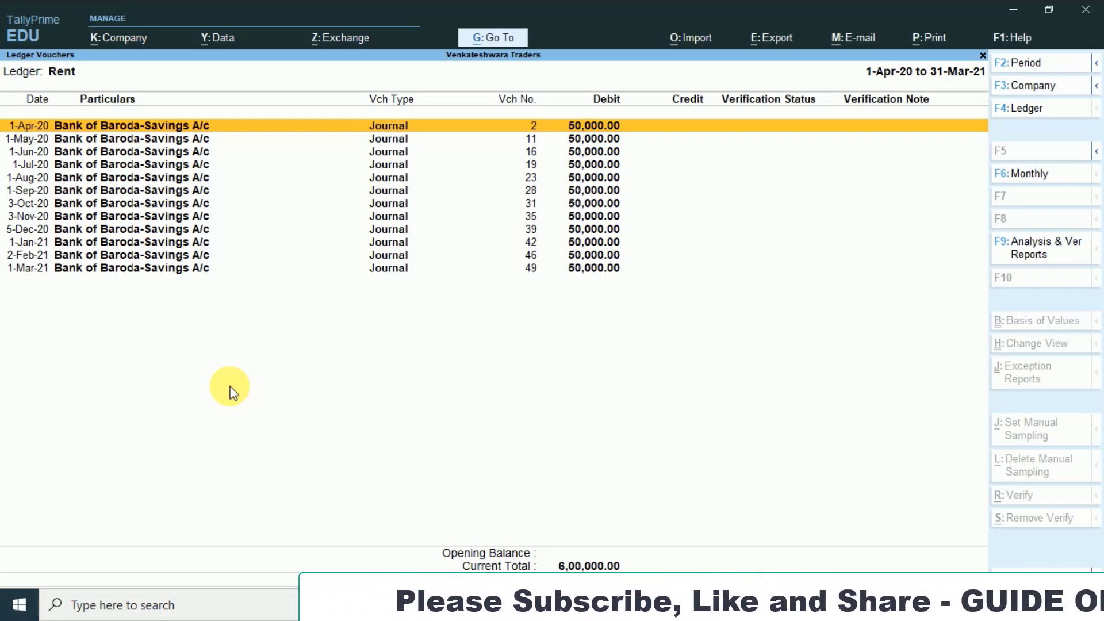
key(Escape)
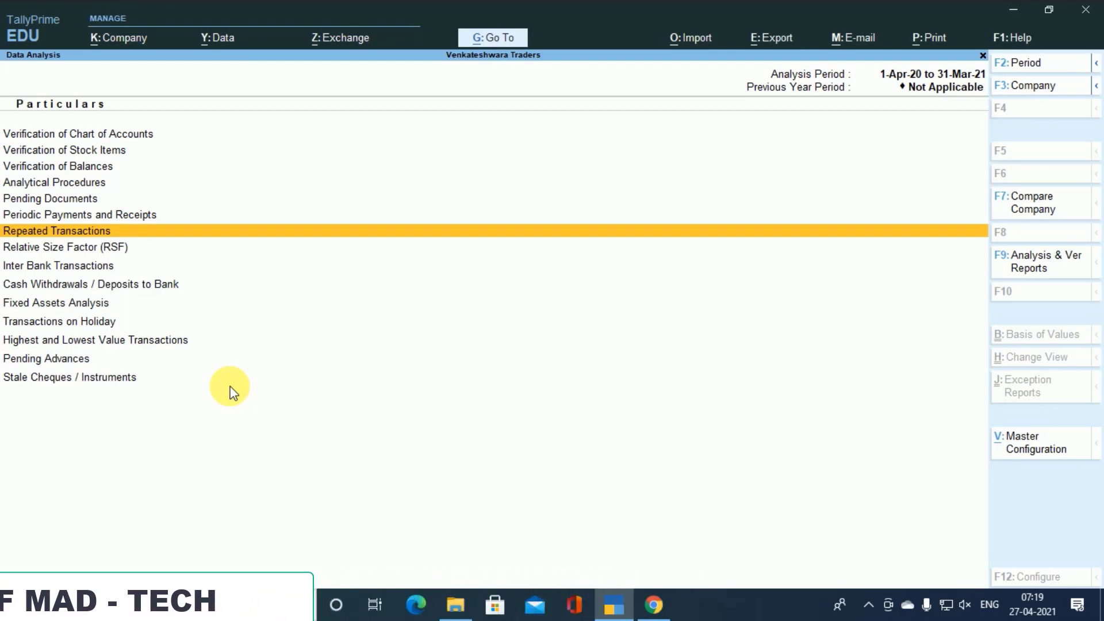
Step: Open the Transactions on Holiday analysis
key(Down)
key(Down)
key(Down)
key(Down)
key(Down)
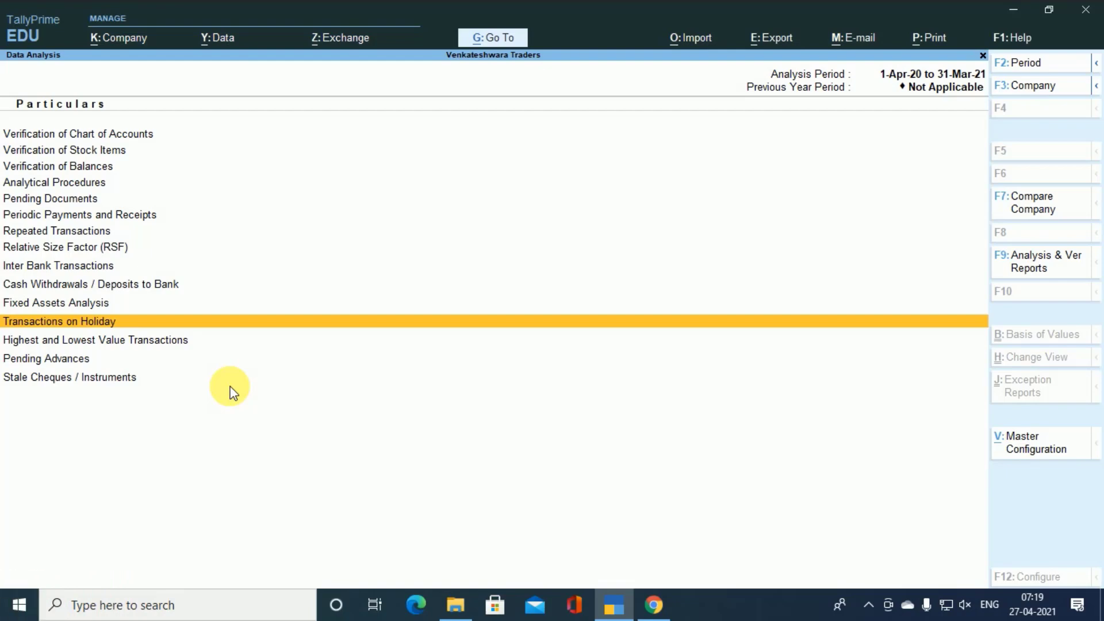
key(Return)
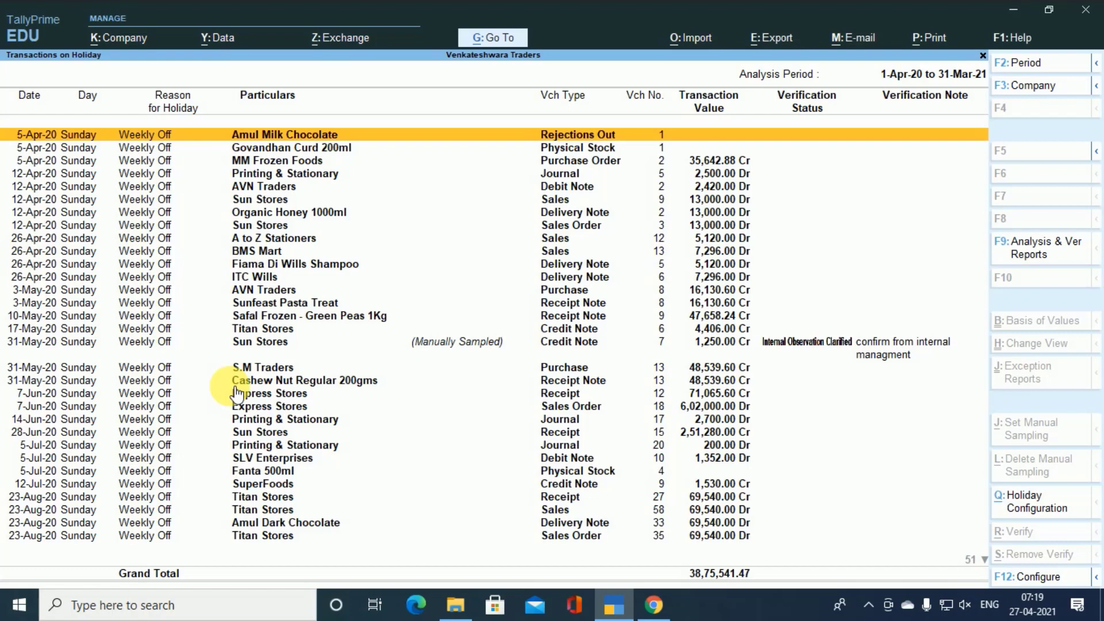
Step: Look through the transactions recorded on weekly-off Sundays, down to the last entry and back up the list
key(Down)
key(Down)
key(Down)
key(Down)
key(Down)
key(Down)
key(Down)
key(Down)
key(Down)
key(Down)
key(Down)
key(Down)
key(Down)
key(Down)
key(Down)
key(Down)
key(Down)
key(Down)
key(Down)
key(Down)
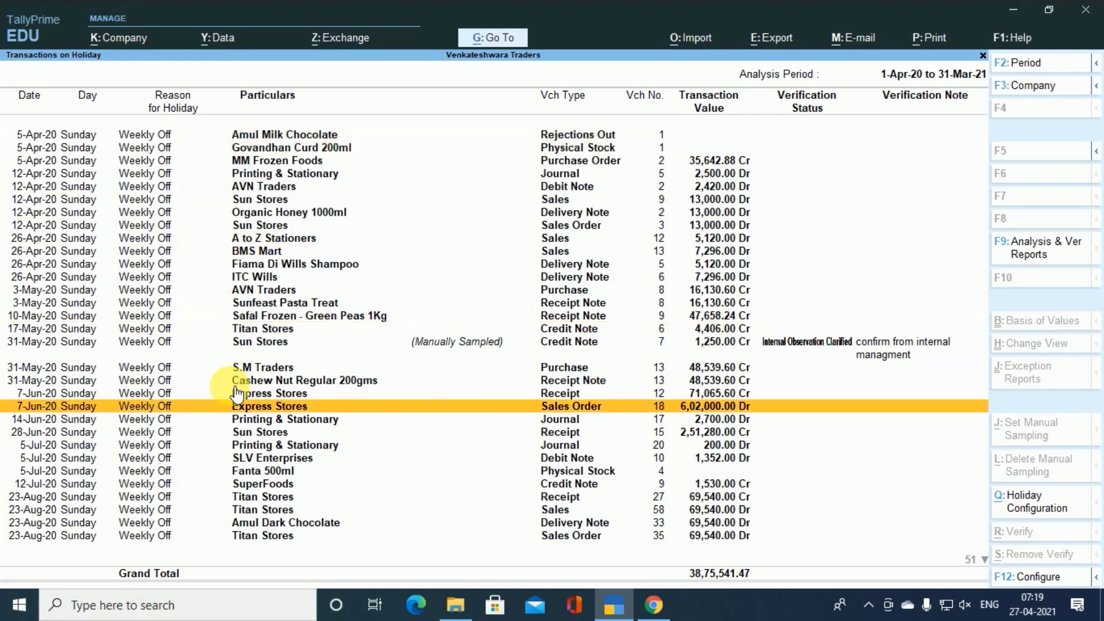
key(Down)
key(Down)
key(Down)
key(Down)
key(Down)
key(Down)
key(Down)
key(Down)
key(Down)
key(Down)
key(Down)
key(Down)
key(Down)
key(Down)
key(Down)
key(Down)
key(Down)
key(Down)
key(Down)
key(Down)
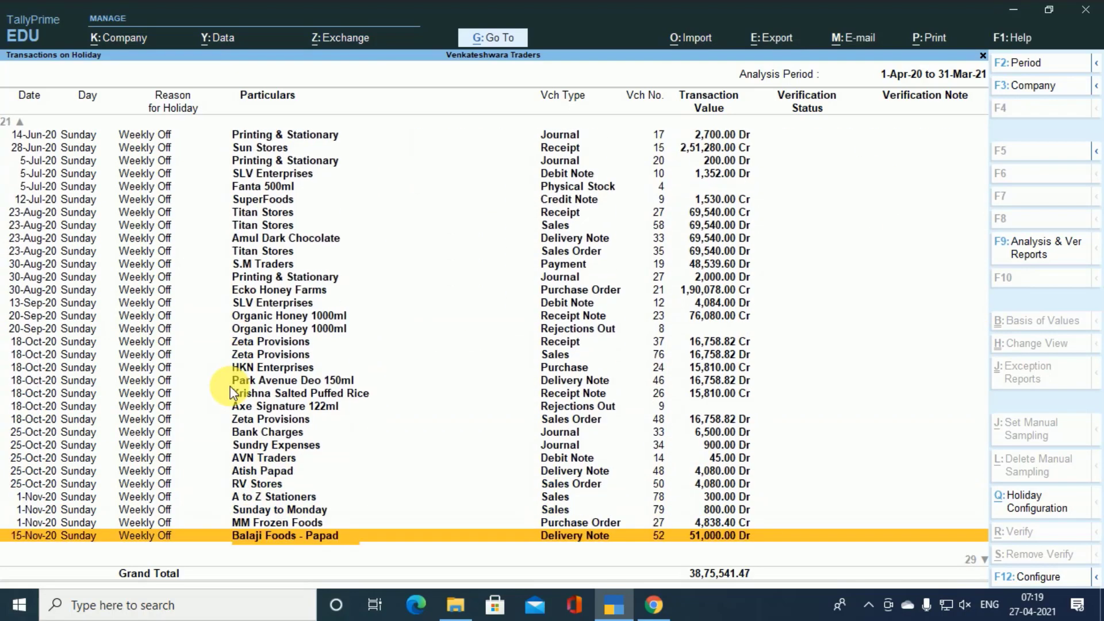
key(Down)
key(Down)
key(Down)
key(Down)
key(Down)
key(Down)
key(Down)
key(Down)
key(Down)
key(Down)
key(Down)
key(Down)
key(Down)
key(Down)
key(Down)
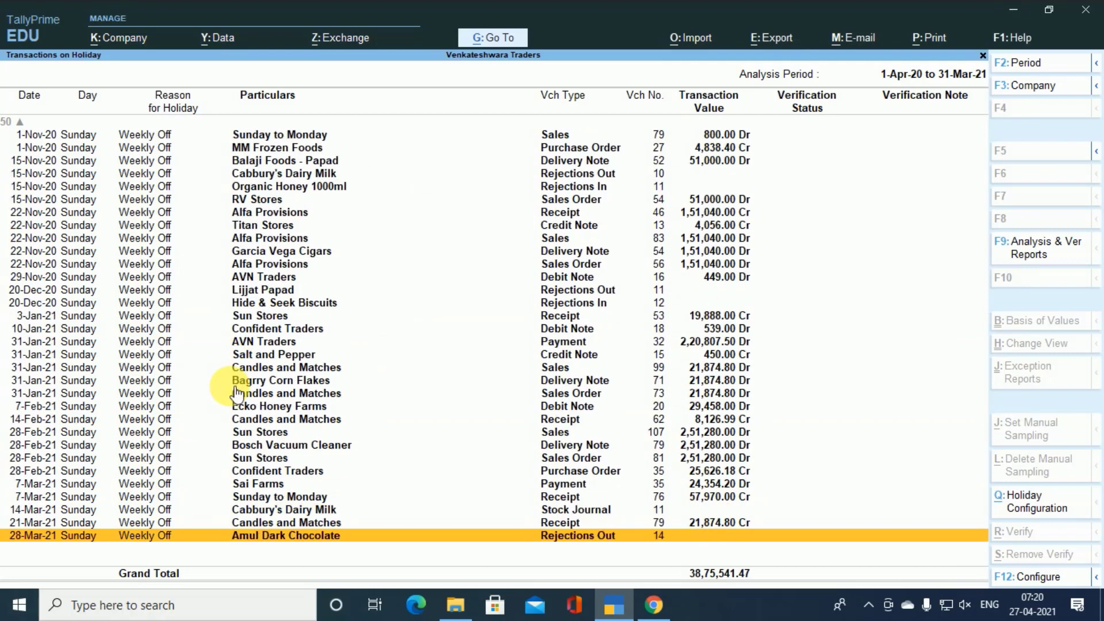
key(Up)
key(Up)
key(Up)
key(Up)
key(Up)
key(Up)
key(Up)
key(Up)
key(Up)
key(Up)
key(Up)
key(Up)
key(Up)
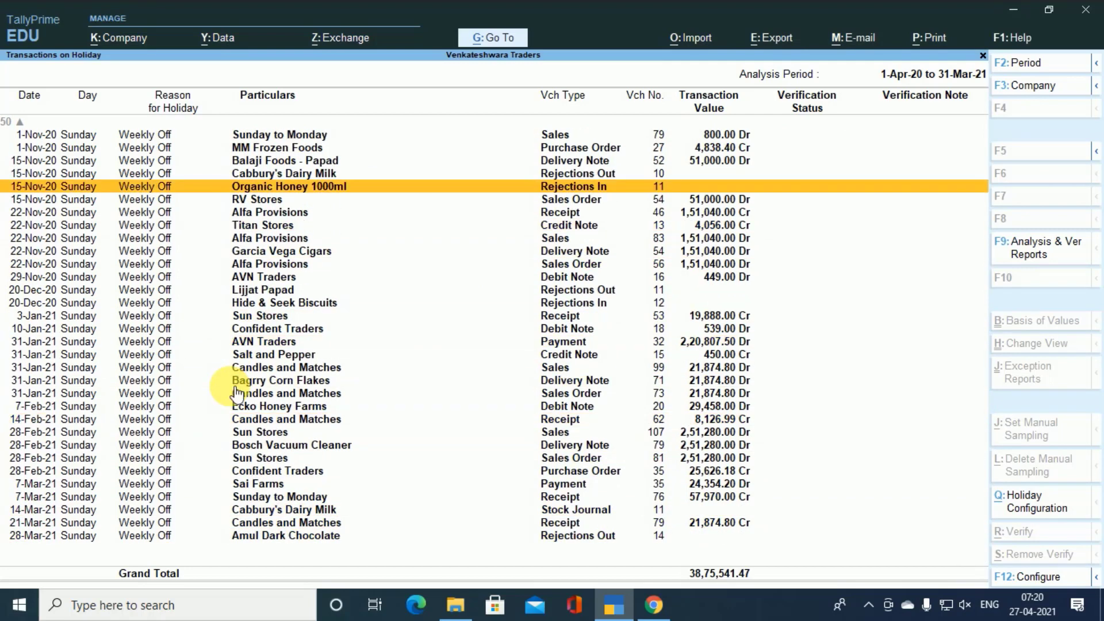
key(Up)
key(Up)
key(Up)
key(Up)
key(Up)
key(Up)
key(Up)
key(Up)
key(Up)
key(Up)
key(Up)
key(Up)
key(Up)
key(Up)
key(Up)
key(Up)
key(Up)
key(Up)
key(Up)
key(Up)
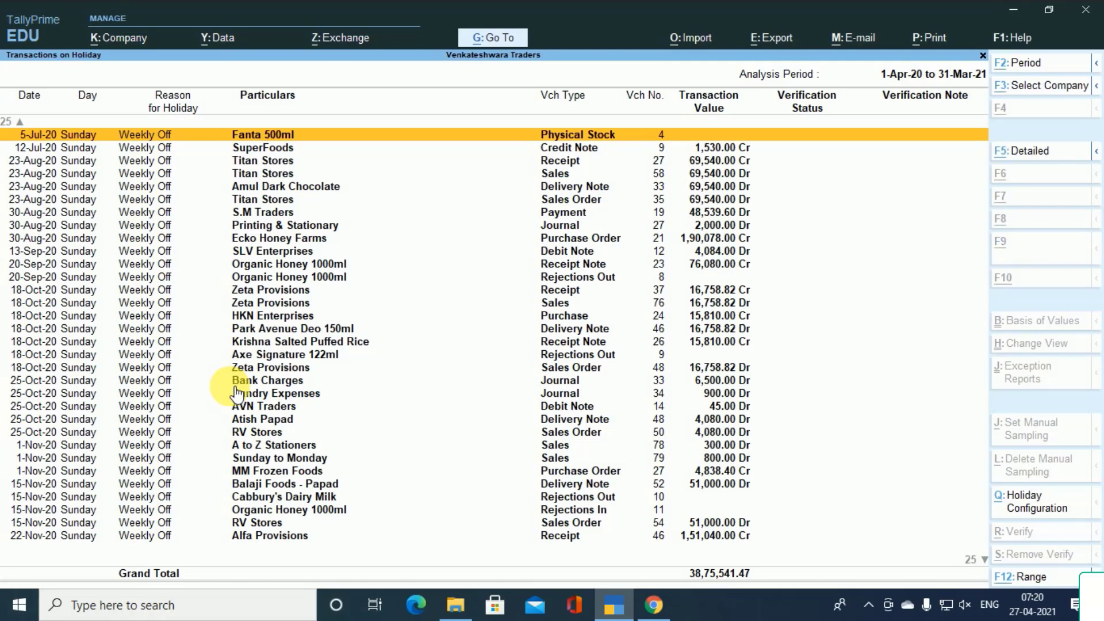
Step: Set Weekly Off to Not Applicable in the holiday configuration and accept the change
key(alt+q)
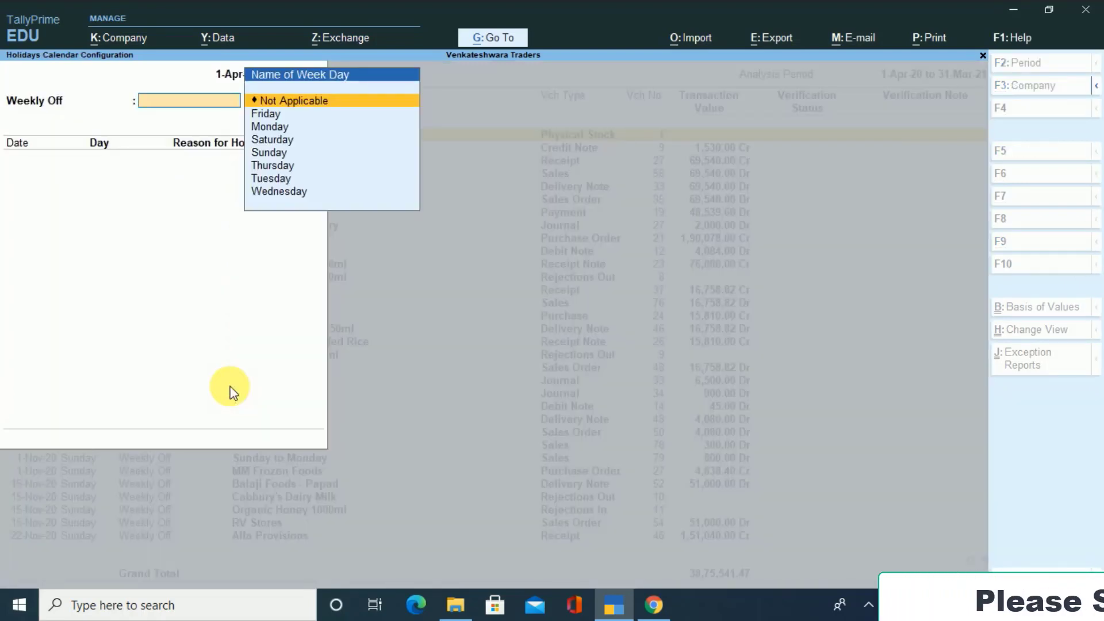
key(Return)
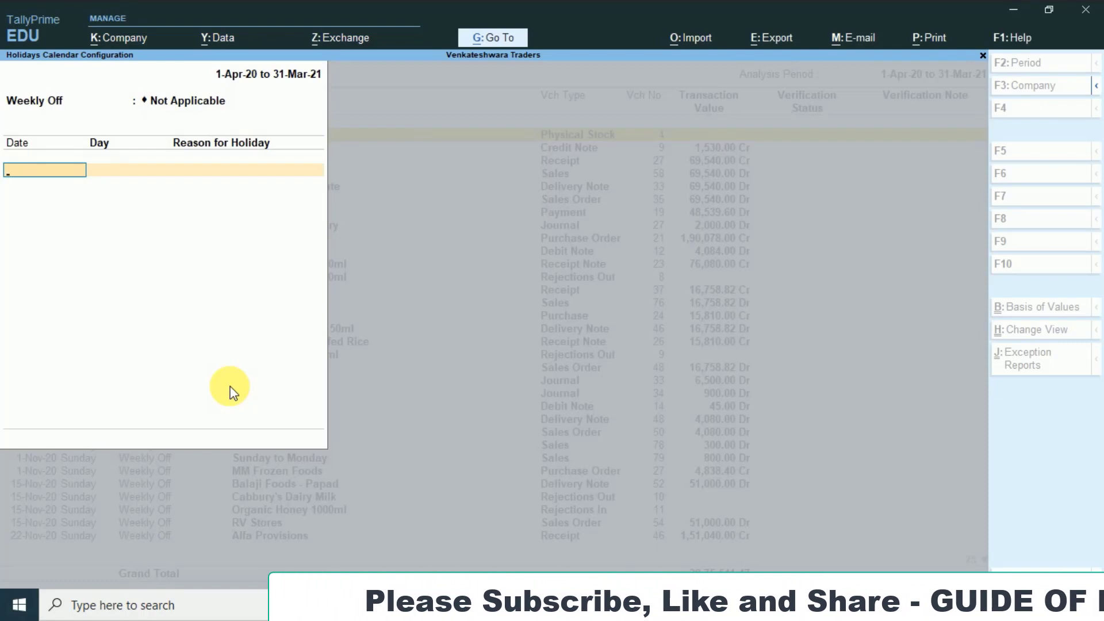
key(Return)
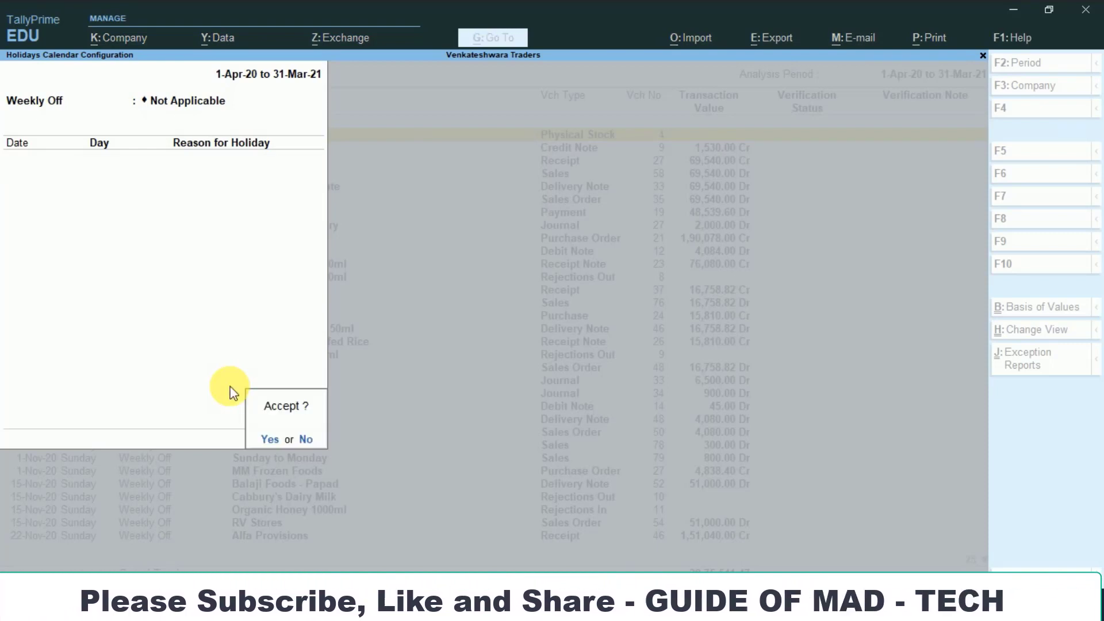
key(y)
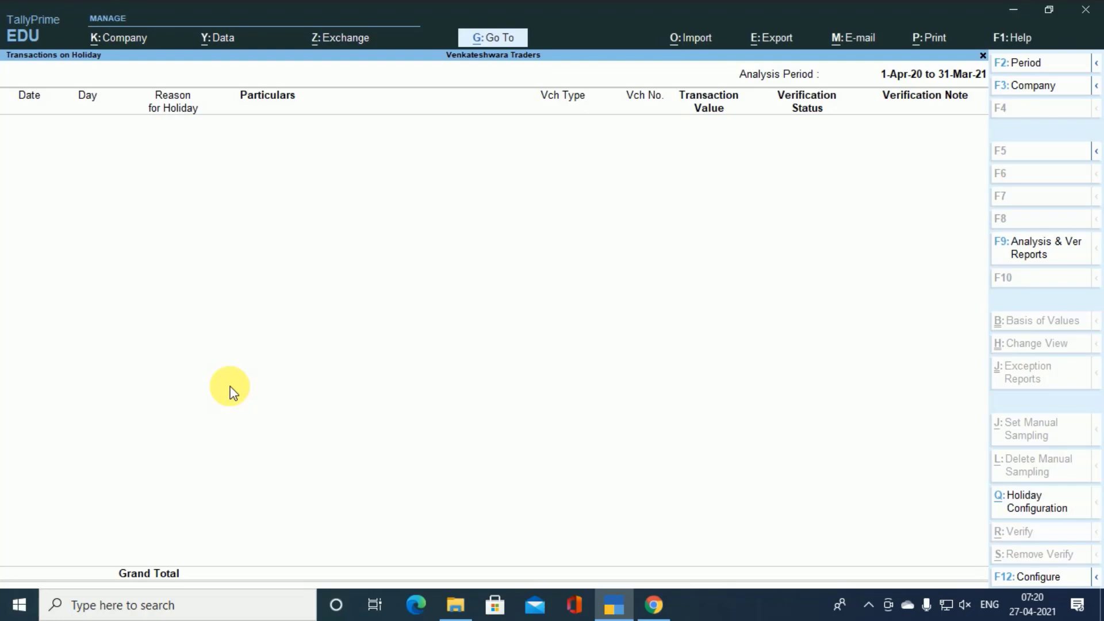
Step: Keep Weekly Off as Not Applicable and add 1-May-20 to the holiday calendar with the reason Covid
key(alt+q)
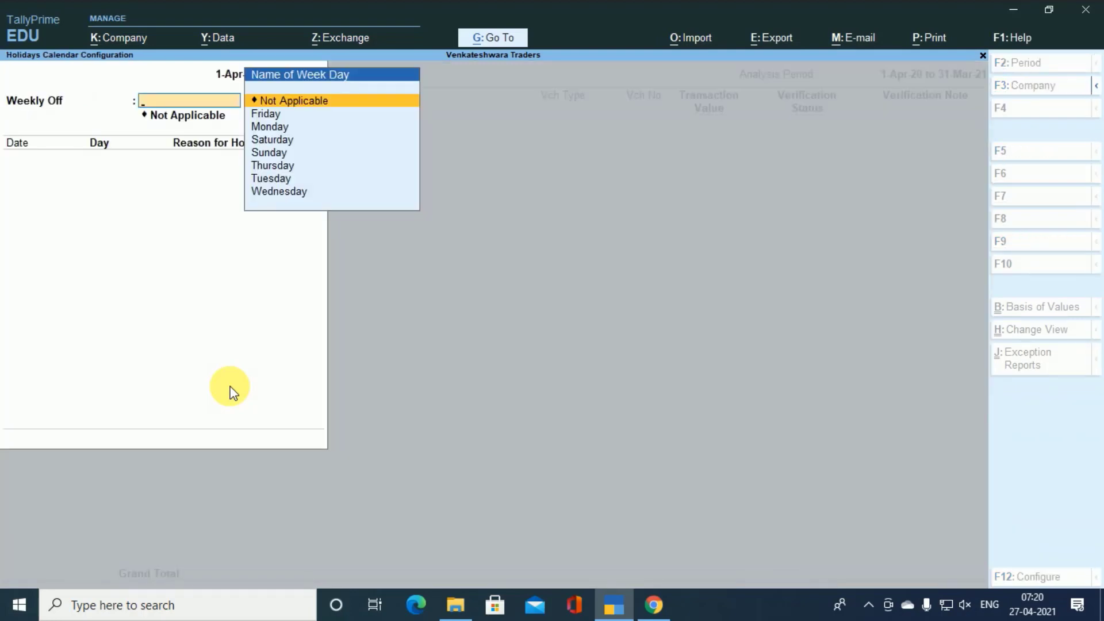
key(Return)
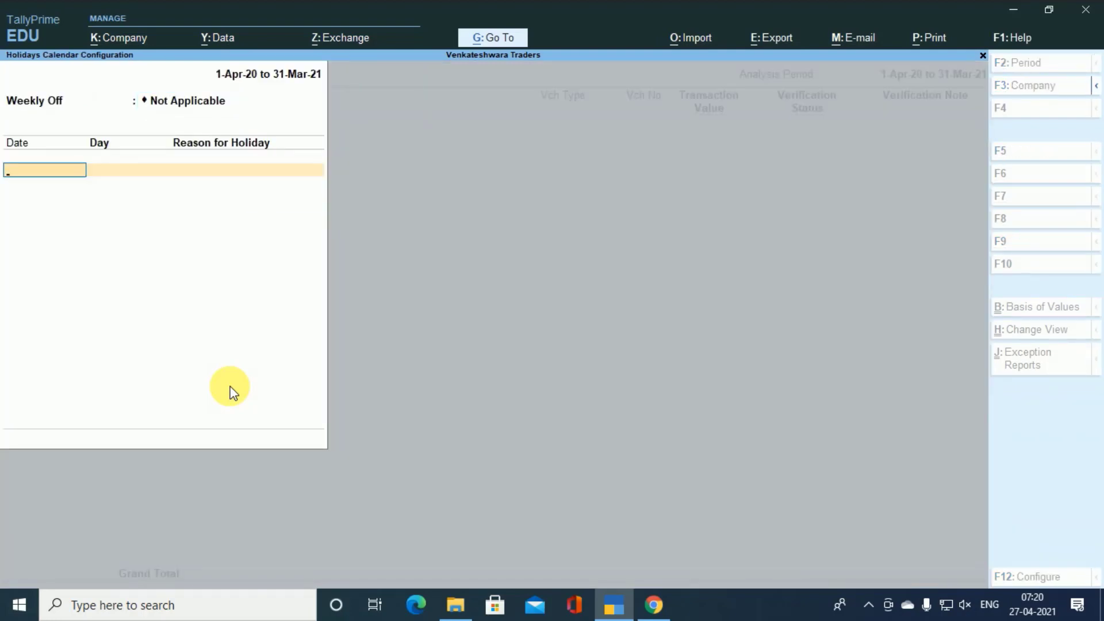
text(1.5)
key(Return)
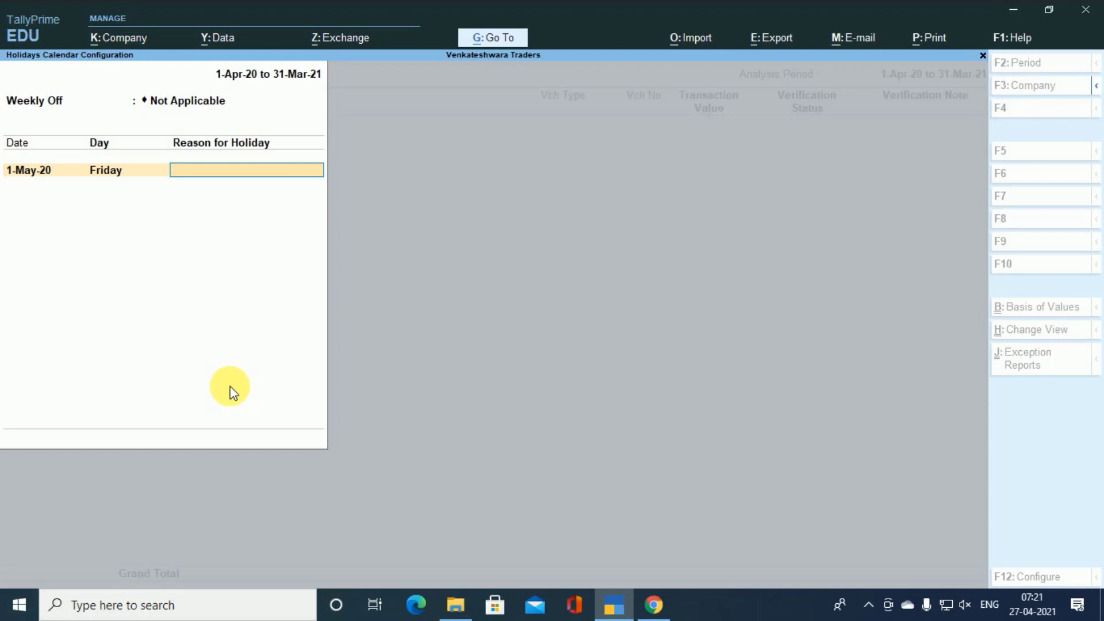
text(Covid)
key(Return)
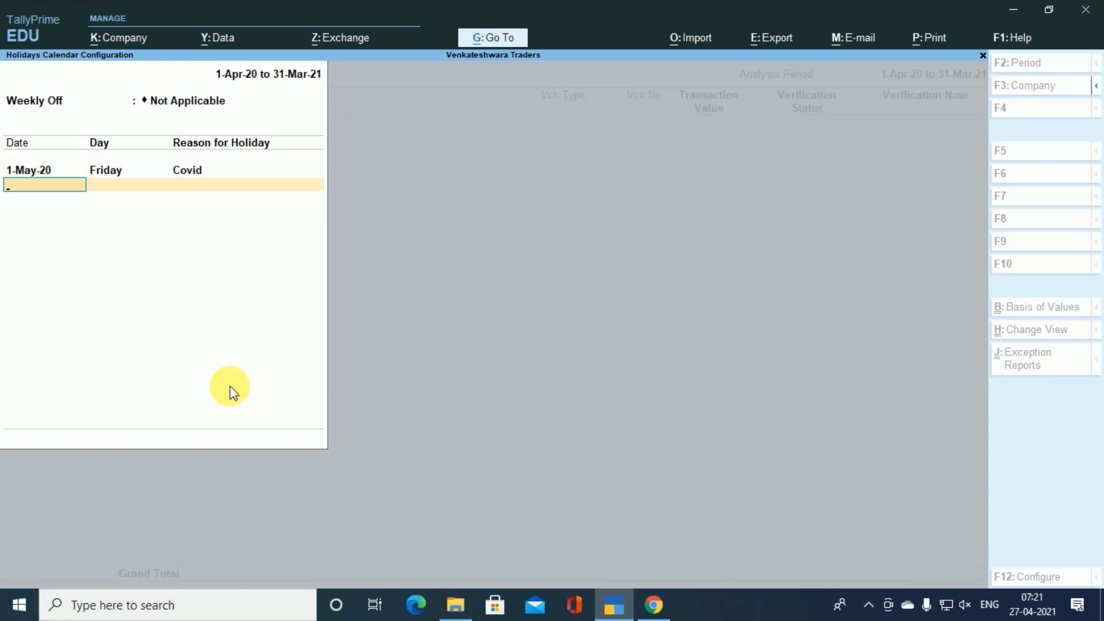
Step: Add 2-Jun-20 as a holiday with the reason Voting and accept the holiday configuration
text(2.6)
key(Return)
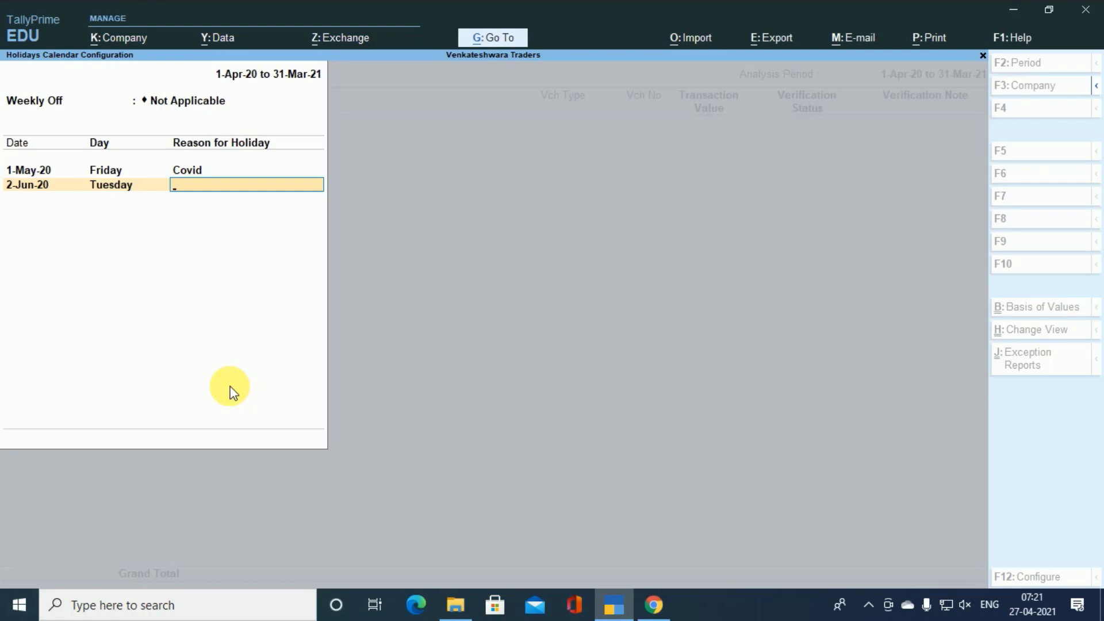
text(Voi)
key(BackSpace)
text(ting)
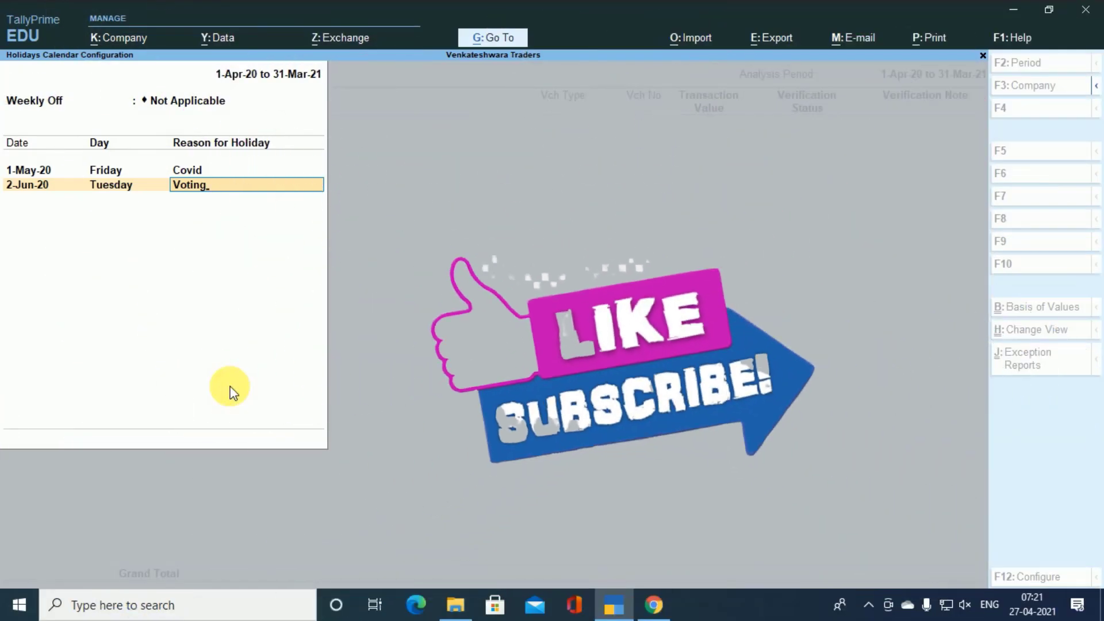
key(Return)
key(Return)
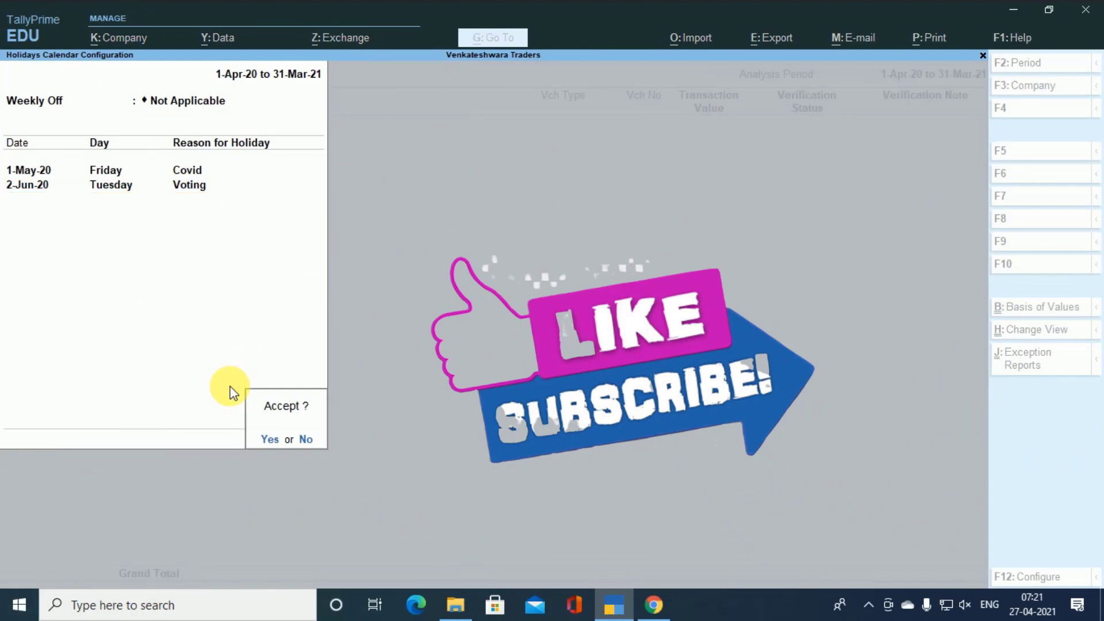
key(Return)
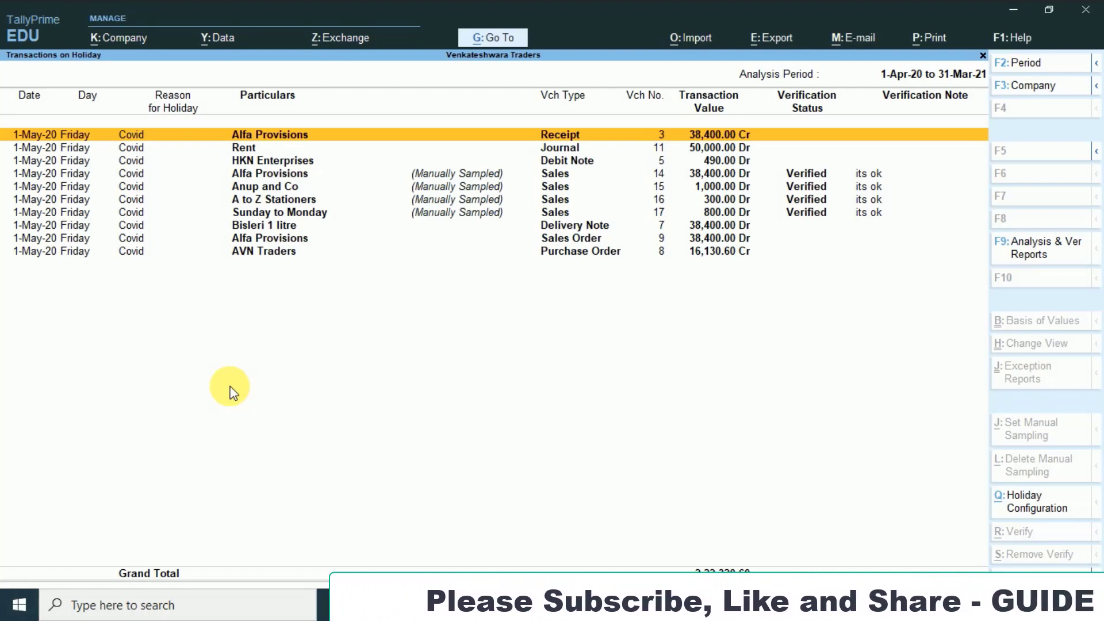
Step: Examine the vouchers listed for the 1-May-20 Covid holiday, including their verification status and notes
key(Down)
key(Down)
key(Down)
key(Down)
key(Down)
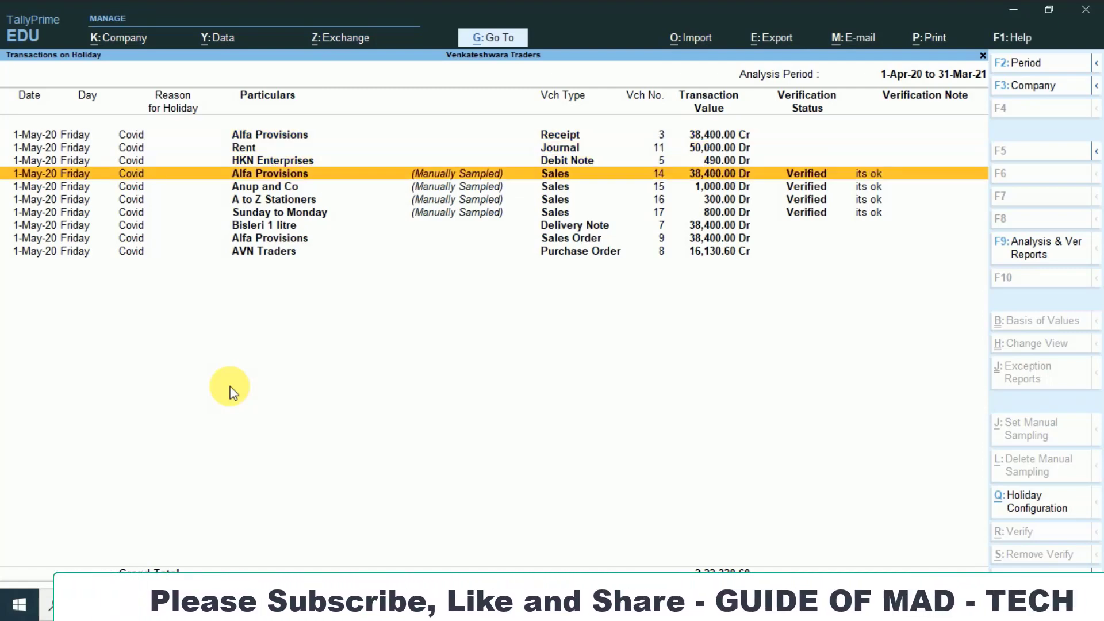
Step: Compare the manually sampled sales vouchers with the other voucher types in the 1-May-20 holiday list
key(Down)
key(Down)
key(Up)
key(Up)
key(Up)
key(Up)
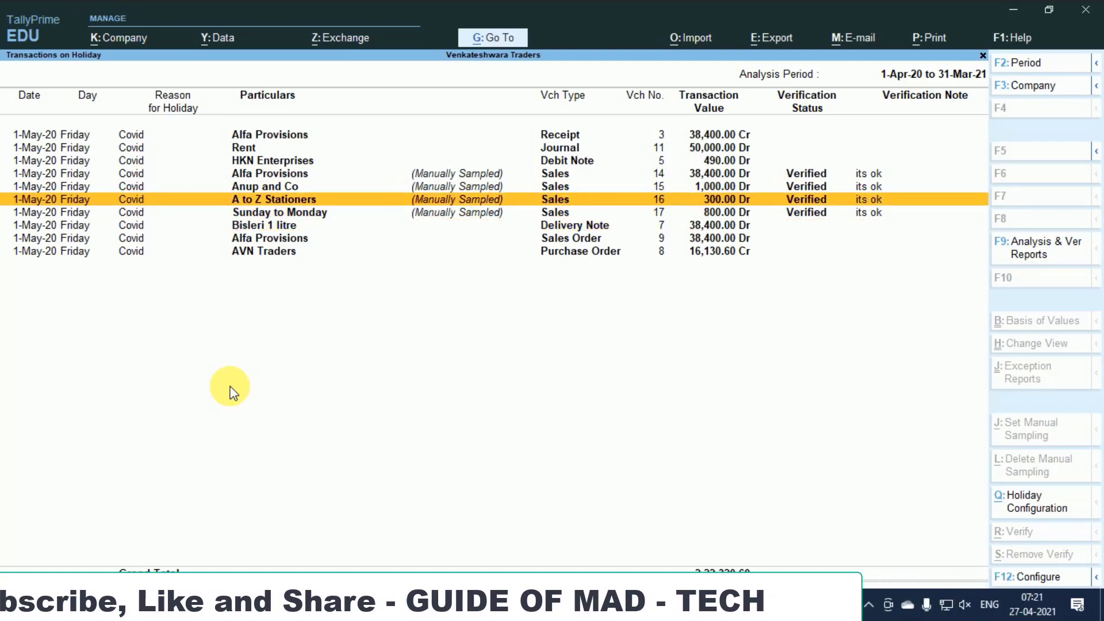
key(Down)
key(Down)
key(Down)
key(Down)
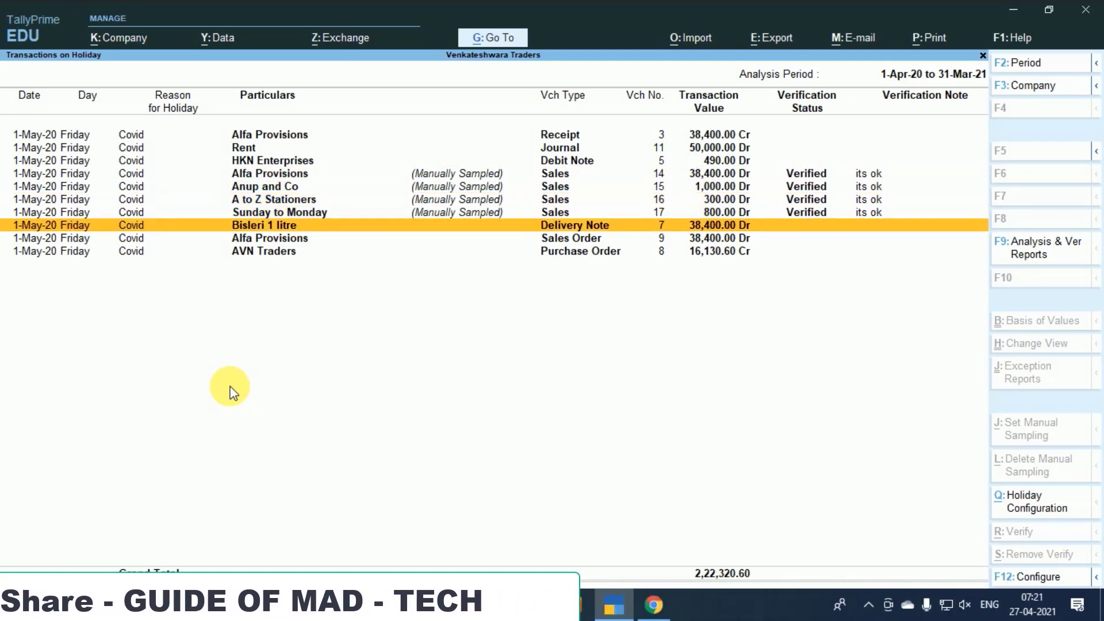
key(Up)
key(Up)
key(Up)
key(Up)
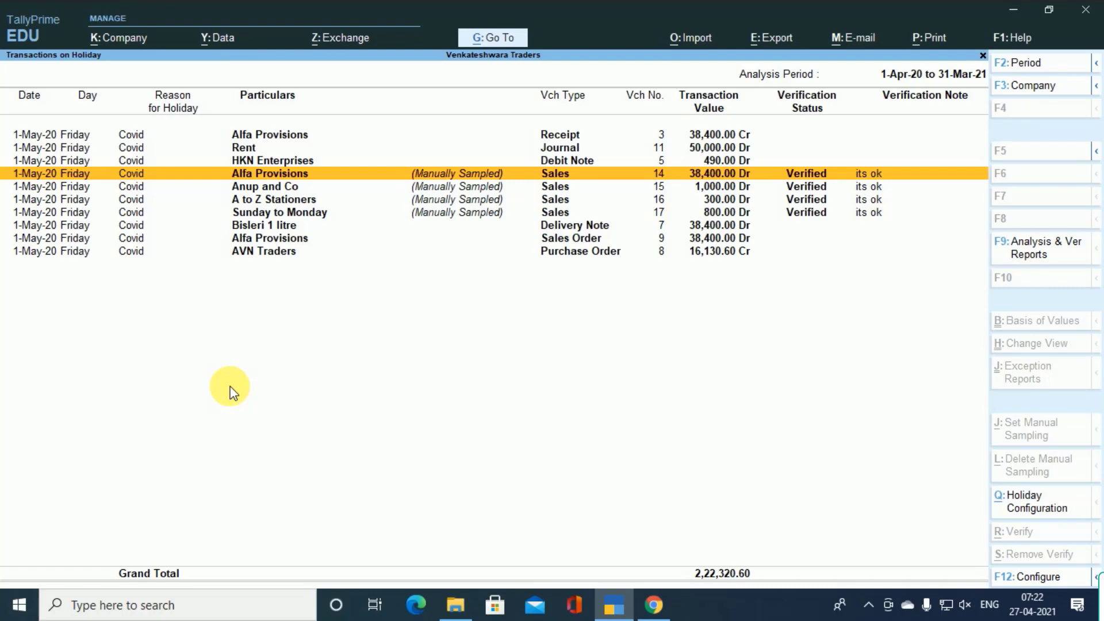
Step: Mark all the listed 1-May-20 holiday vouchers as Verified with the verification note "verfied" and accept the details
key(Up)
key(Up)
key(Up)
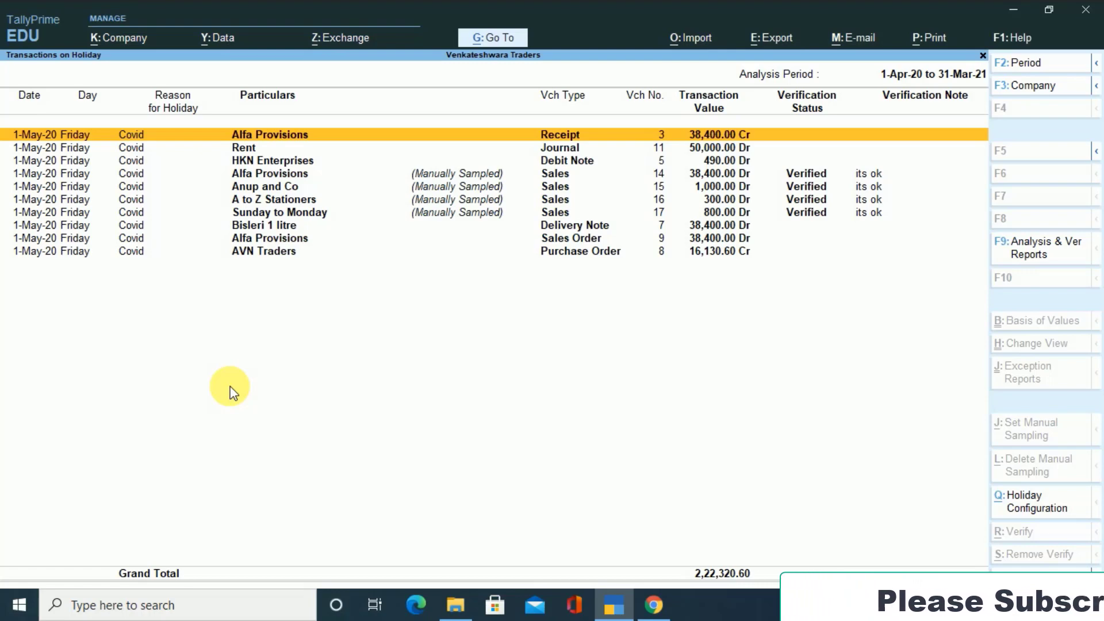
key(space)
key(ctrl+space)
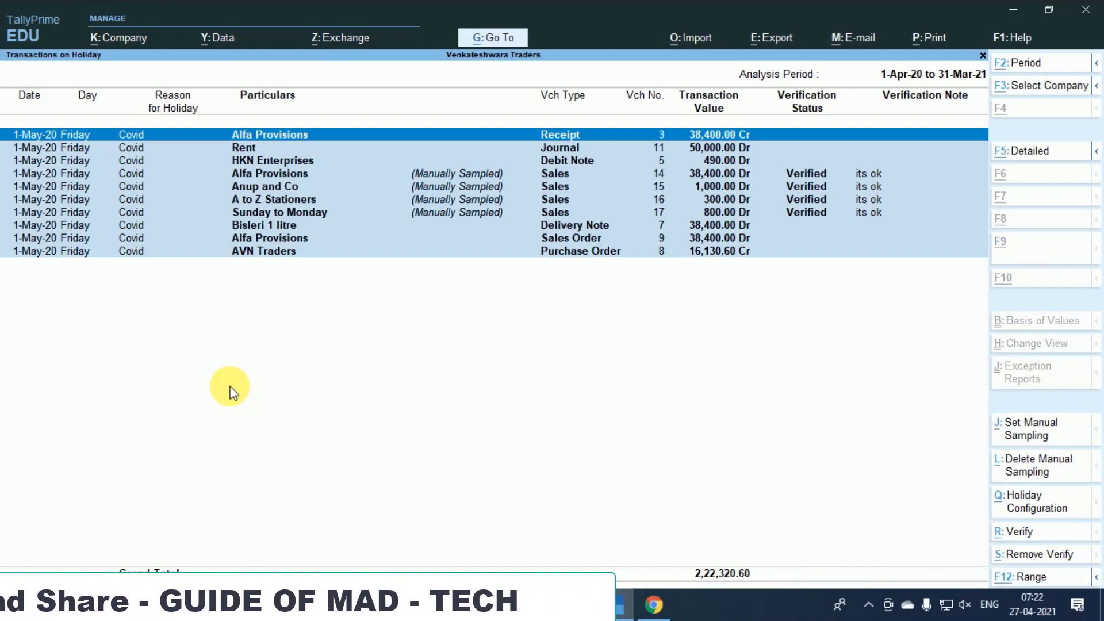
key(alt+r)
key(Down)
key(Down)
key(Down)
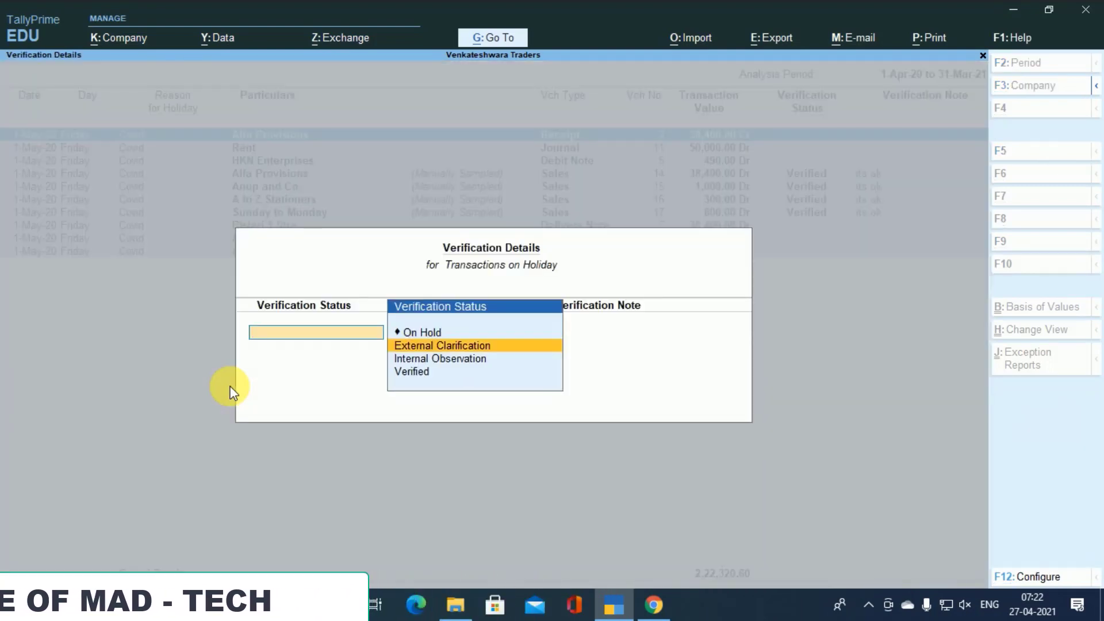
key(Return)
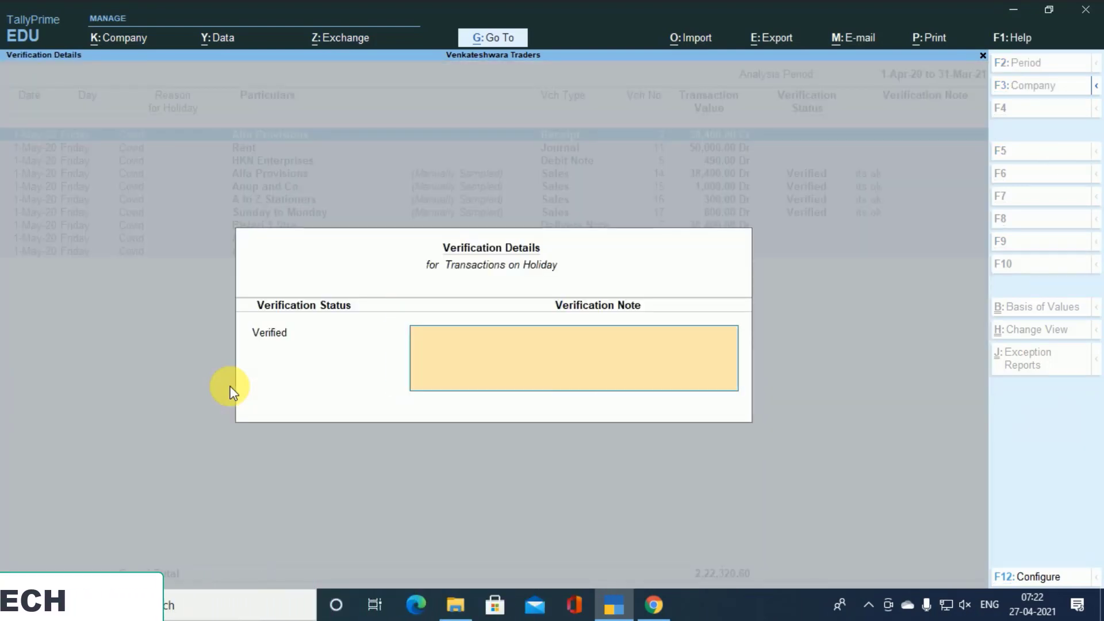
text(ve)
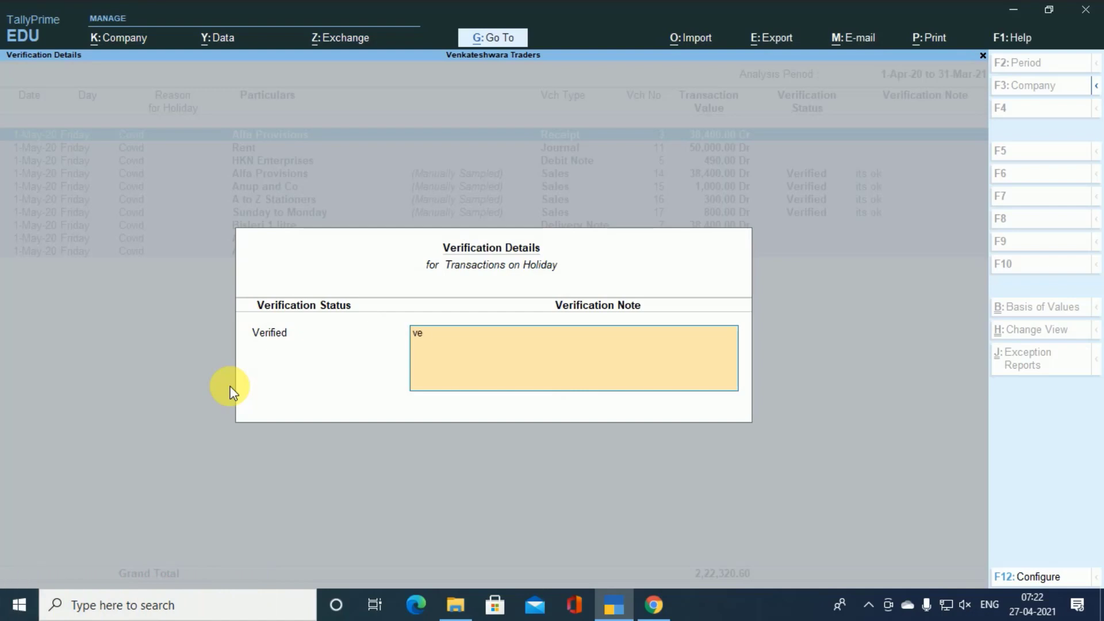
text(rfied)
key(Return)
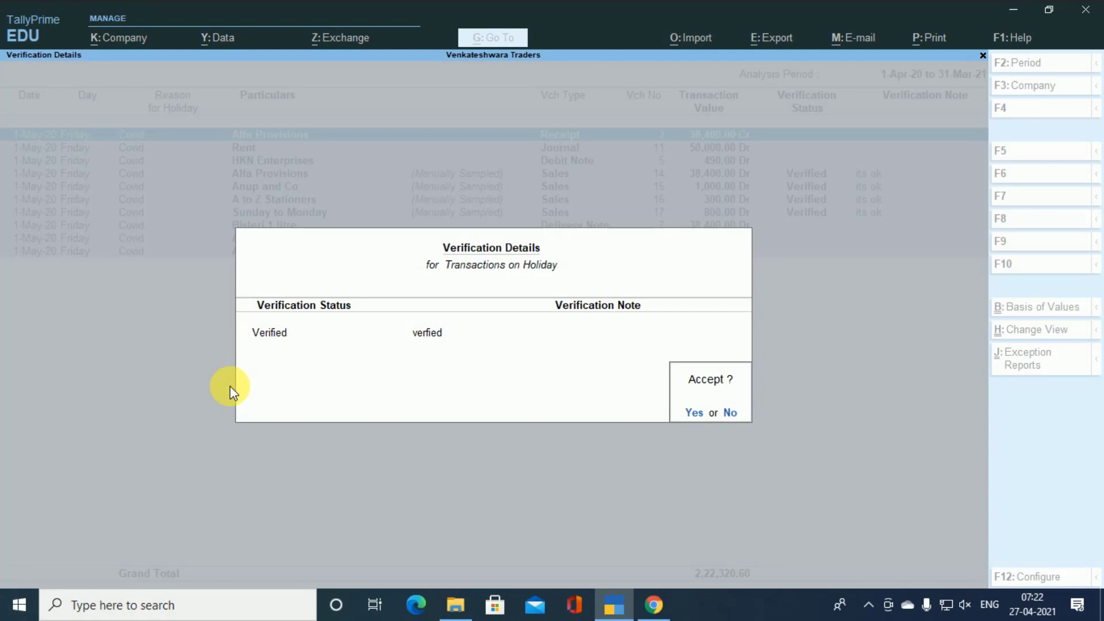
key(Return)
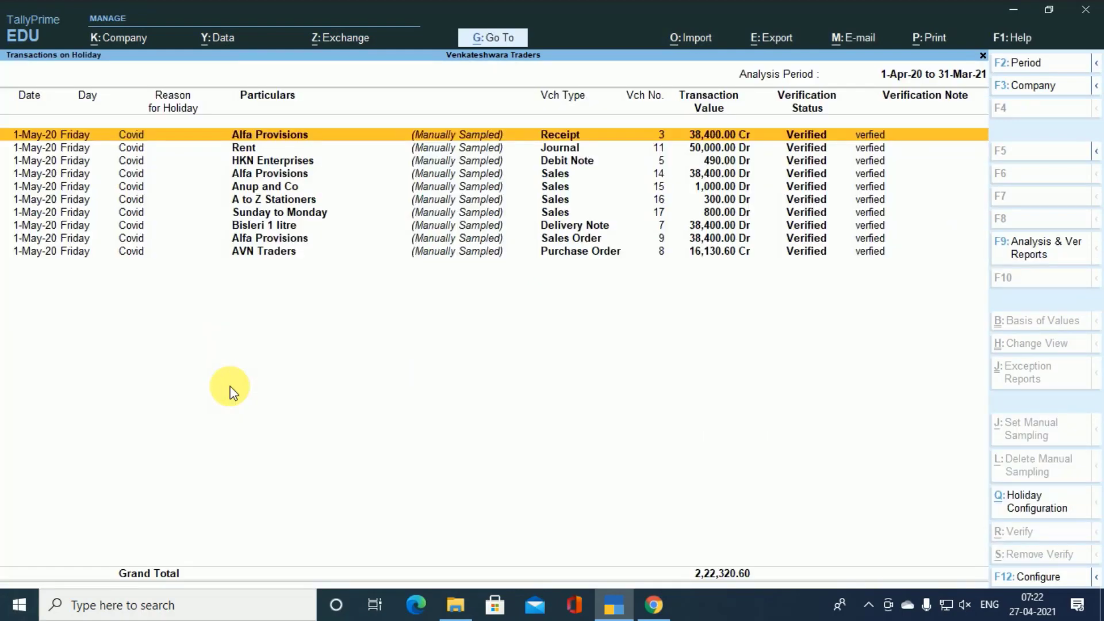
Step: Reopen Transactions on Holiday and accept a holiday configuration with Sunday as Weekly Off, a Not Applicable second day, and both calendar holidays kept
key(Escape)
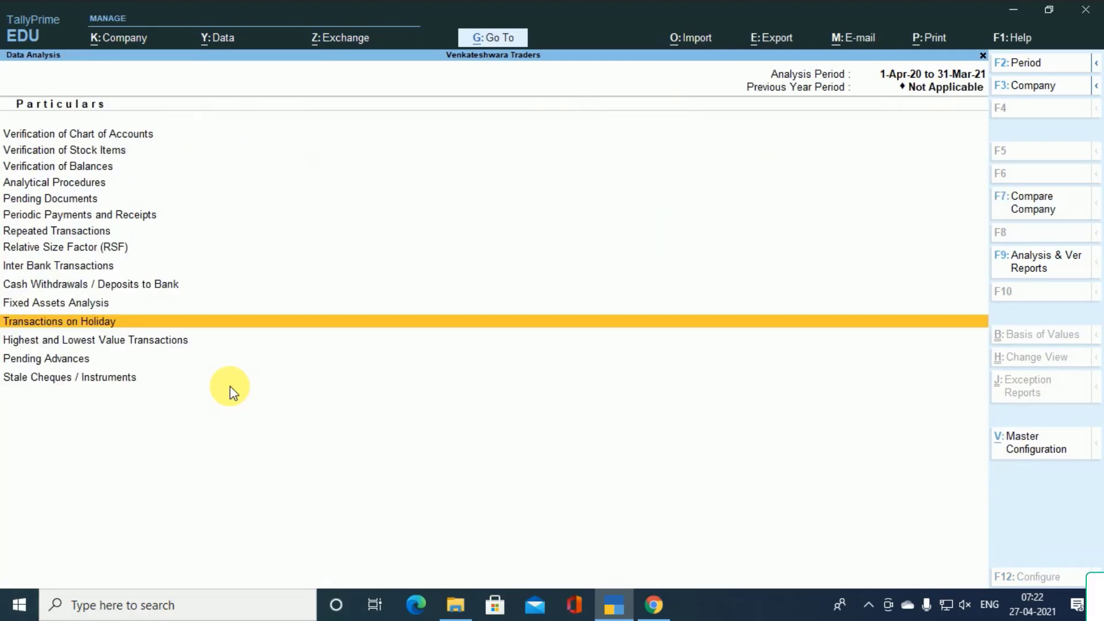
key(Return)
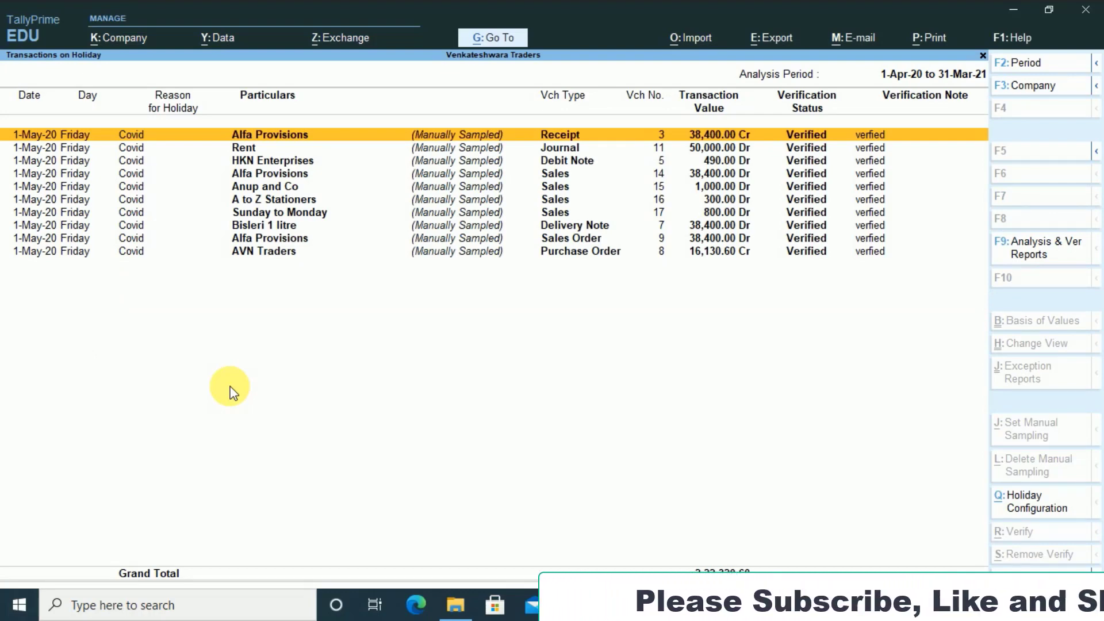
key(alt+q)
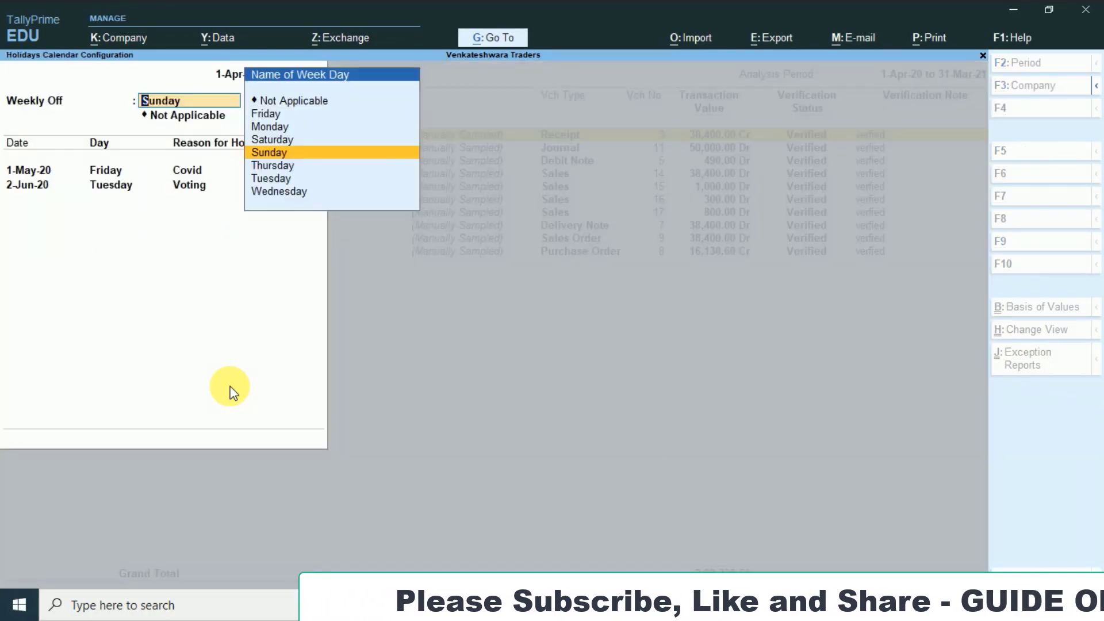
key(Return)
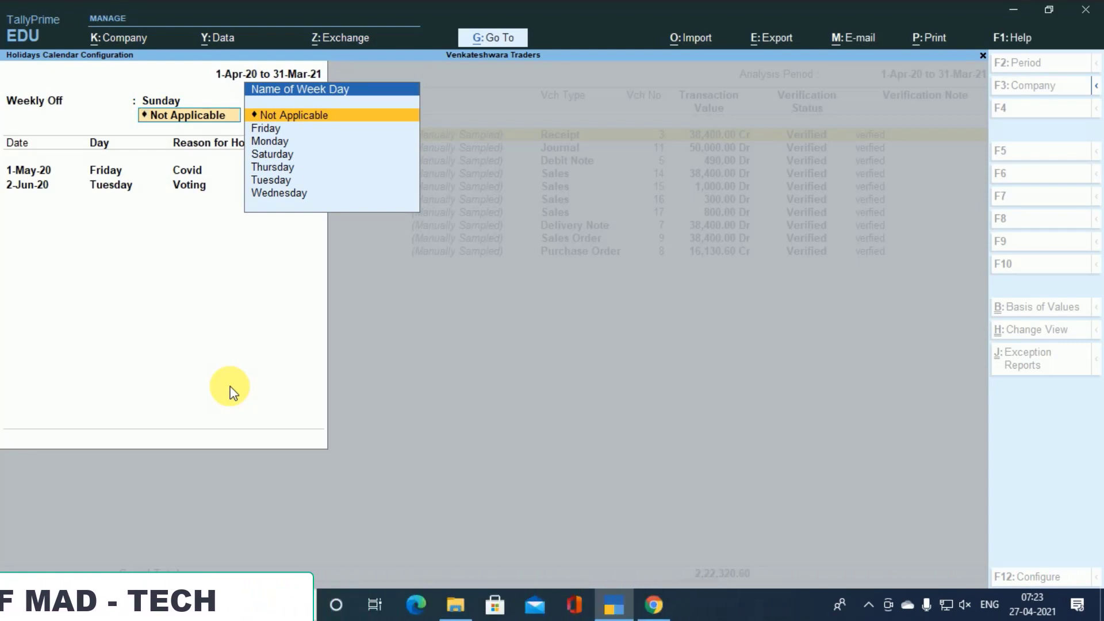
key(Return)
key(Return)
key(Return)
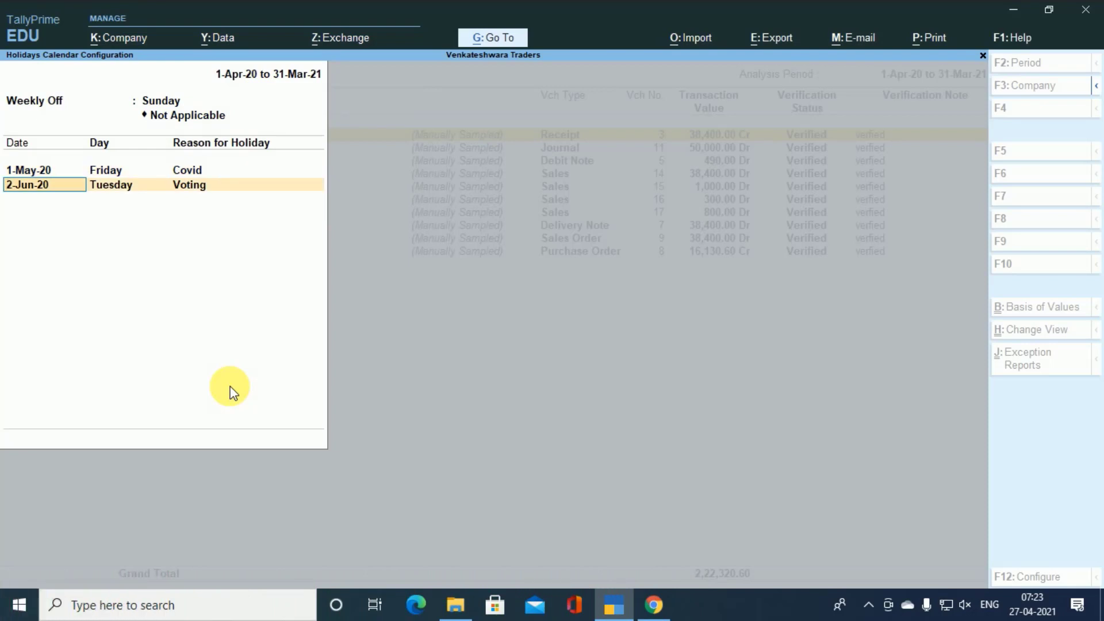
key(Return)
key(Return)
key(Return)
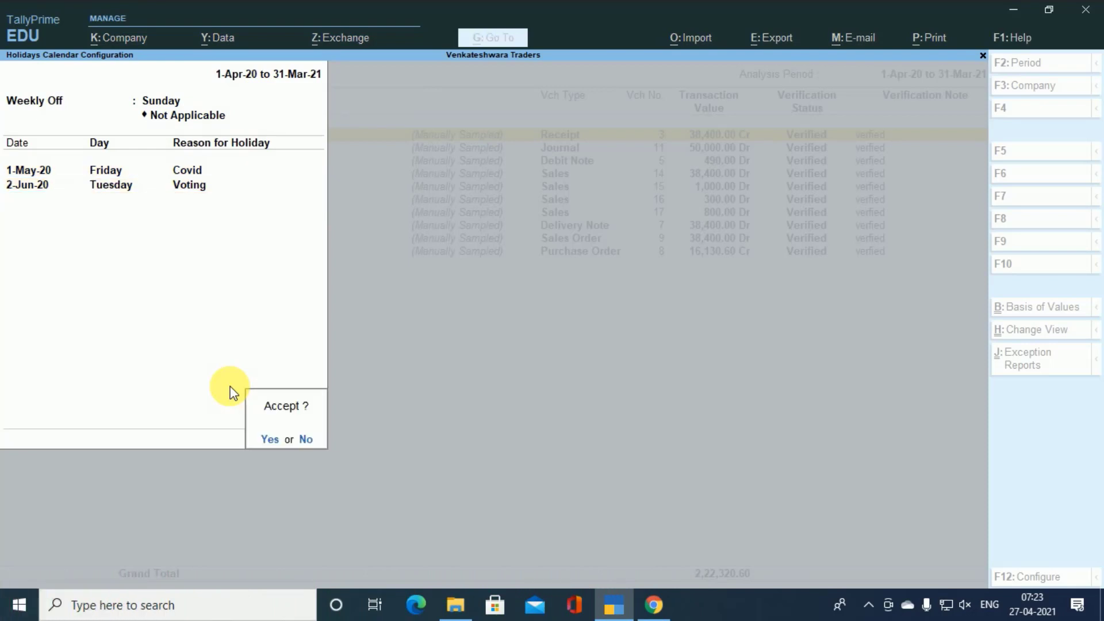
key(Return)
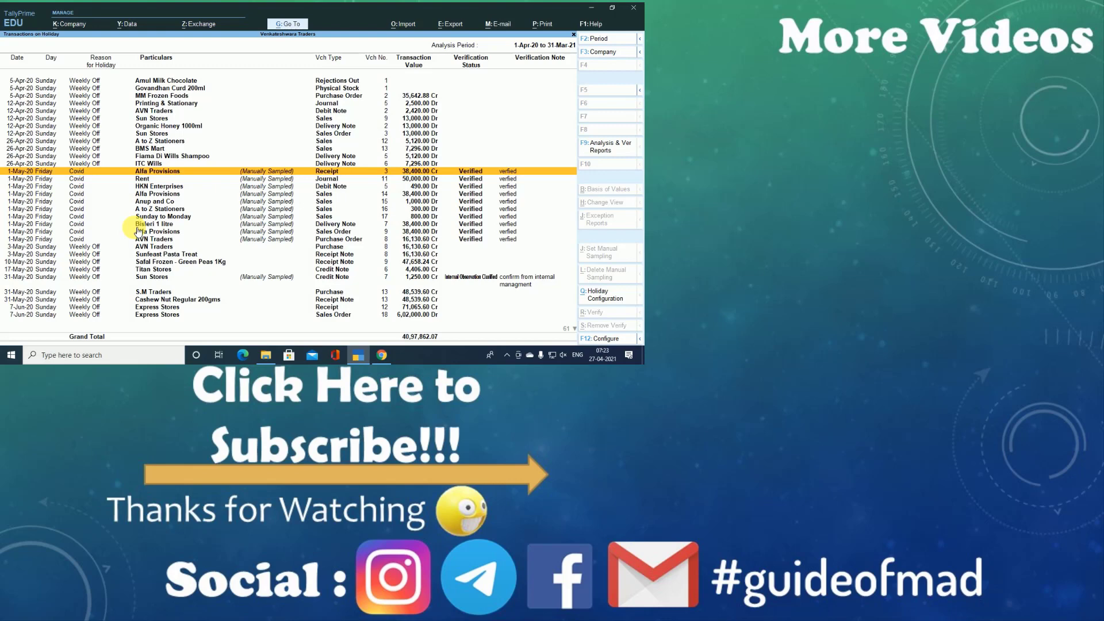
Step: Leave the Transactions on Holiday report and Data Analysis to return to the Display More Reports menu
key(Escape)
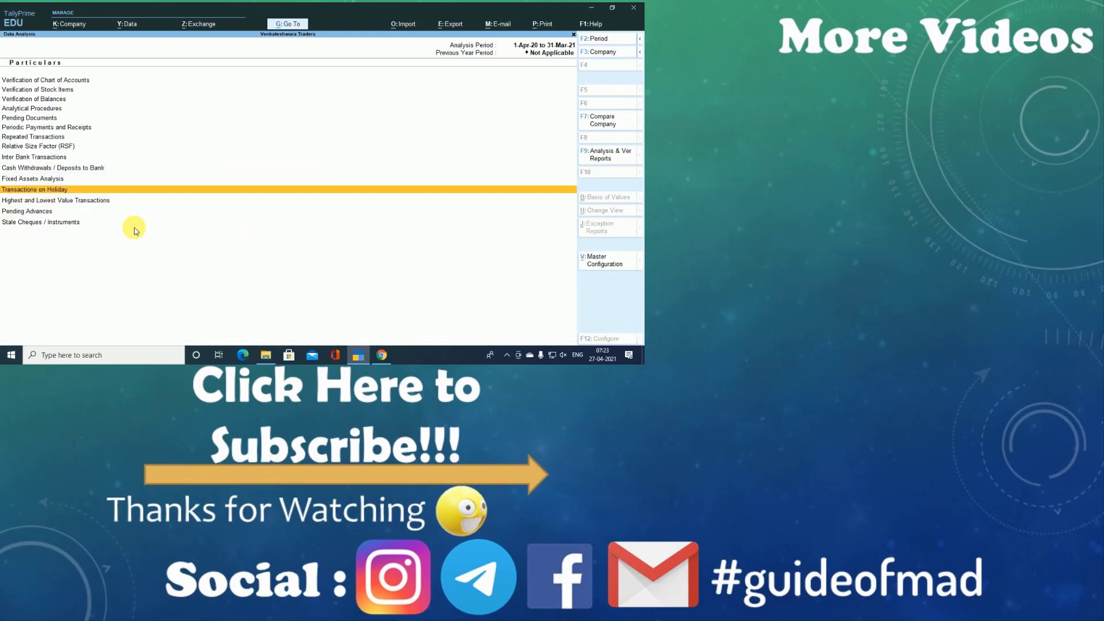
key(Escape)
key(Escape)
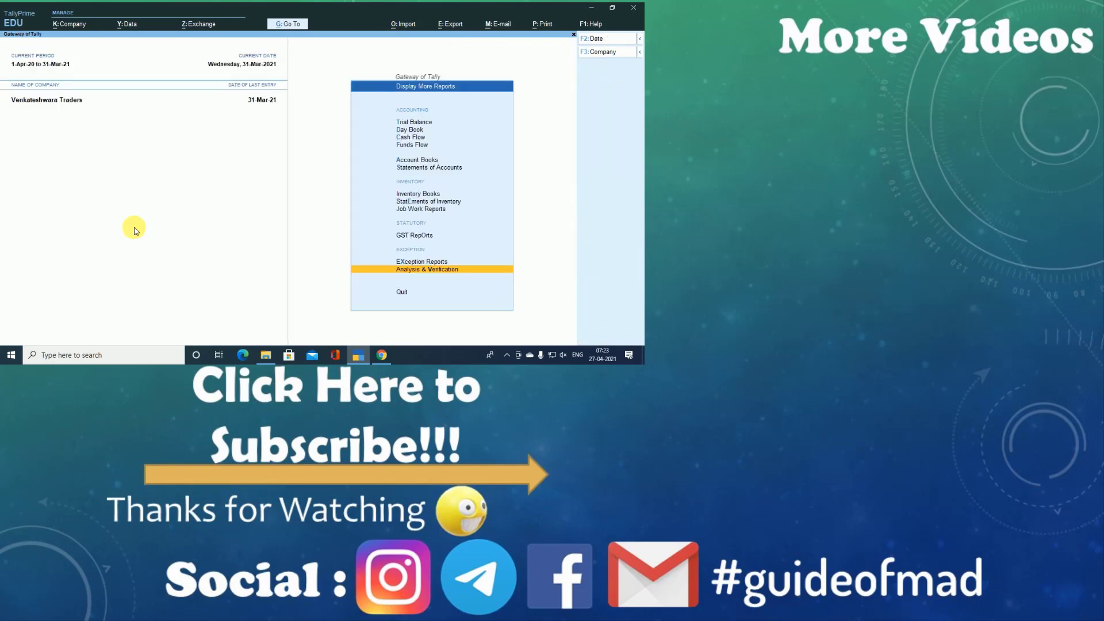